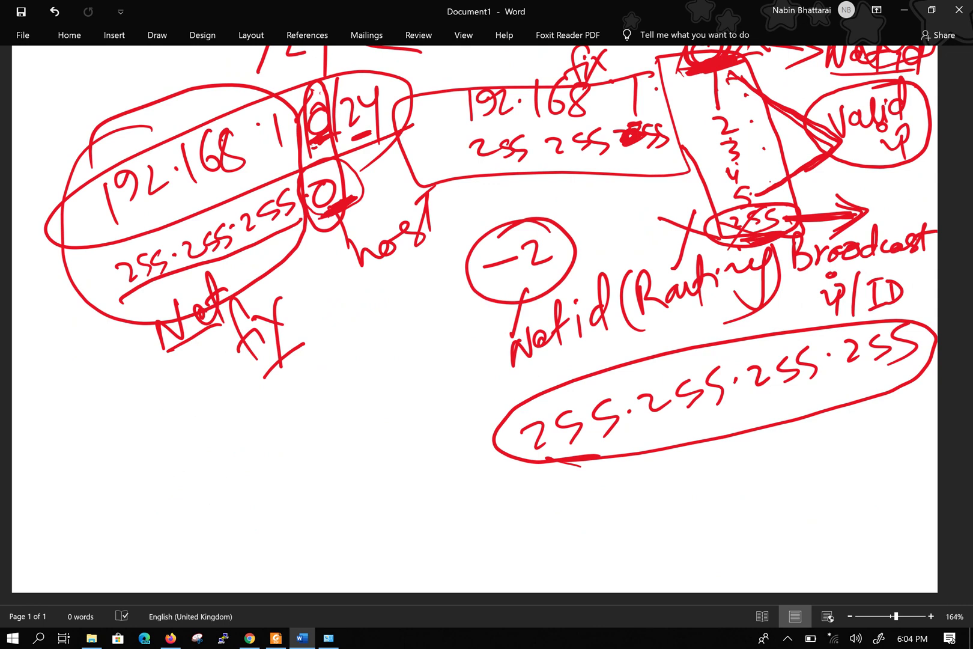
Step: Underline and re-circle the handwritten host value 255 at the end of the column of host numbers, beside the Broadcast arrow
scroll(474, 319, "up", 5)
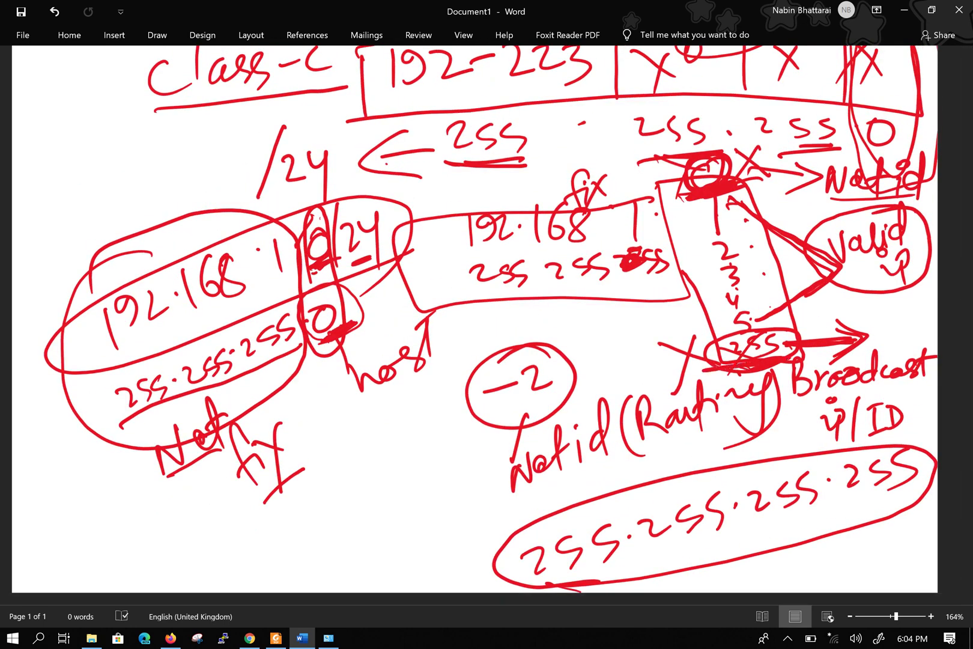
left_click_drag(706, 374, 811, 352)
mouse_move(793, 352)
left_mouse_down()
mouse_move(712, 359)
mouse_move(781, 330)
left_mouse_up()
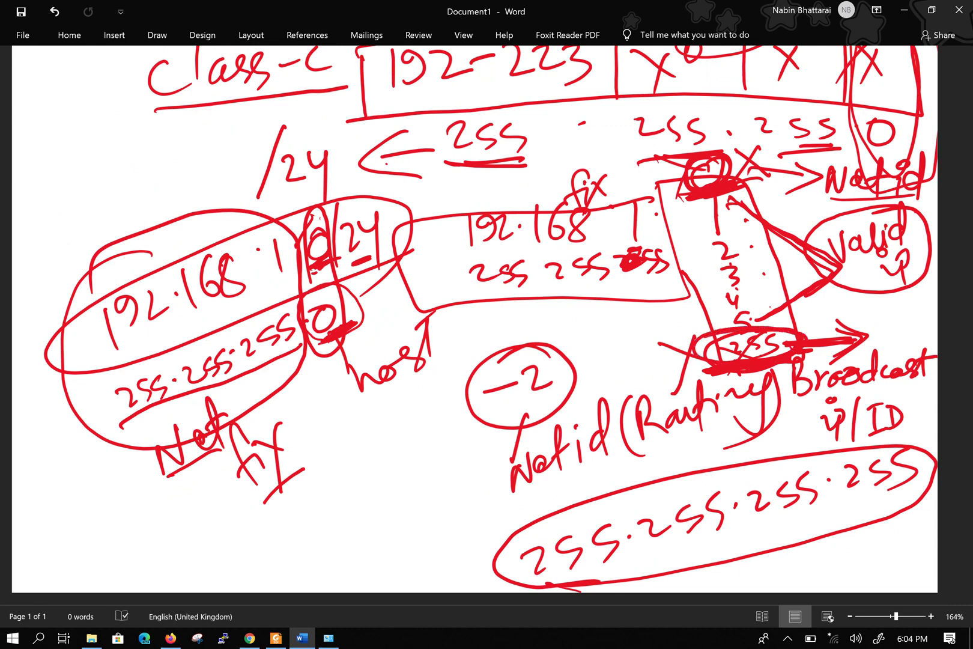
Step: Emphasise the circled handwritten address 255.255.255.255 with several long freehand underlines beneath its oval
scroll(490, 318, "down", 4)
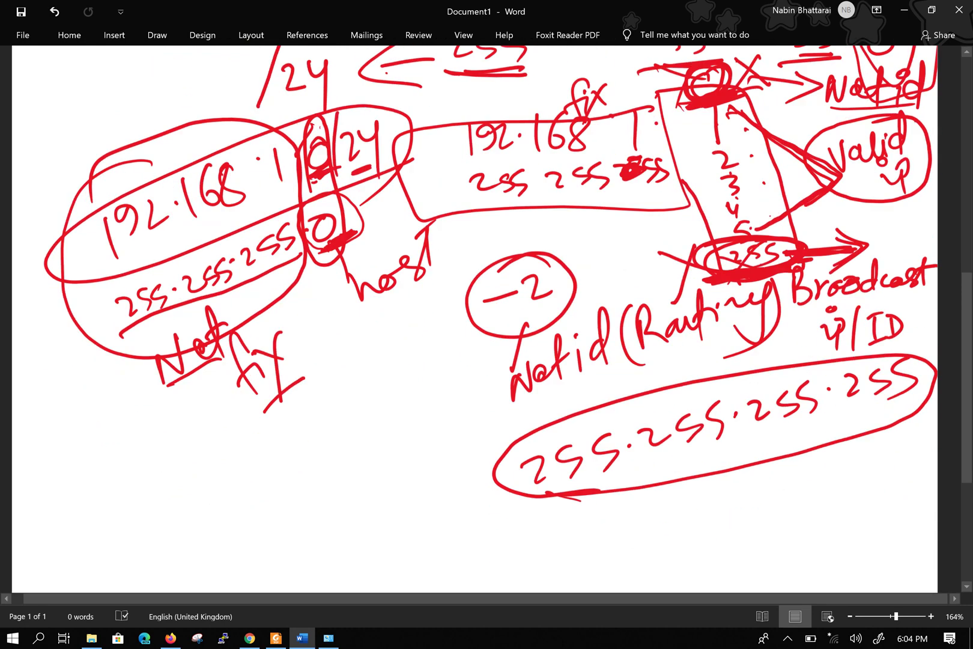
left_click_drag(941, 397, 543, 481)
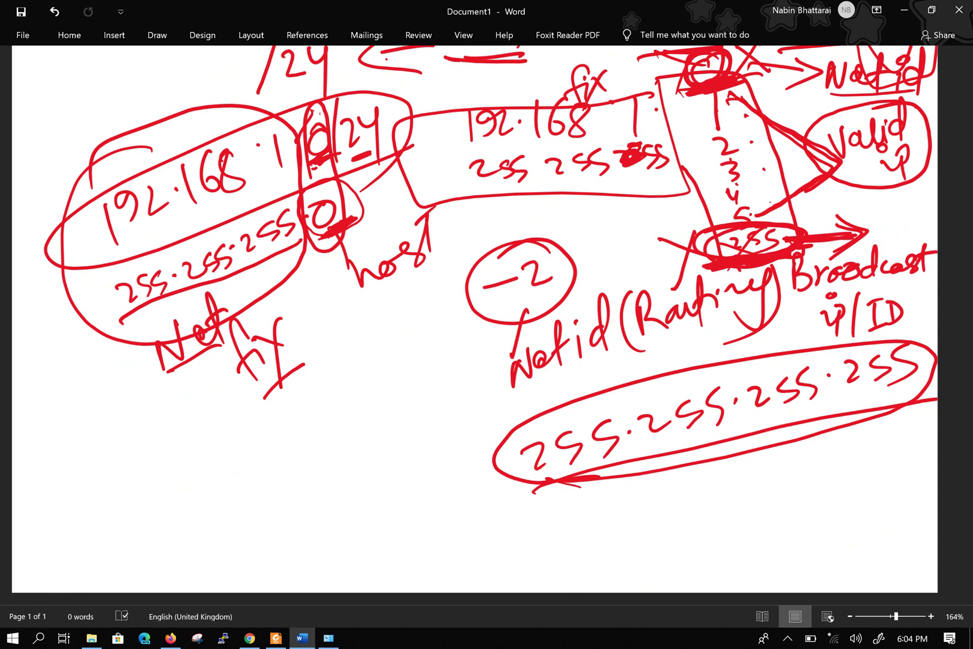
scroll(475, 318, "up", 5)
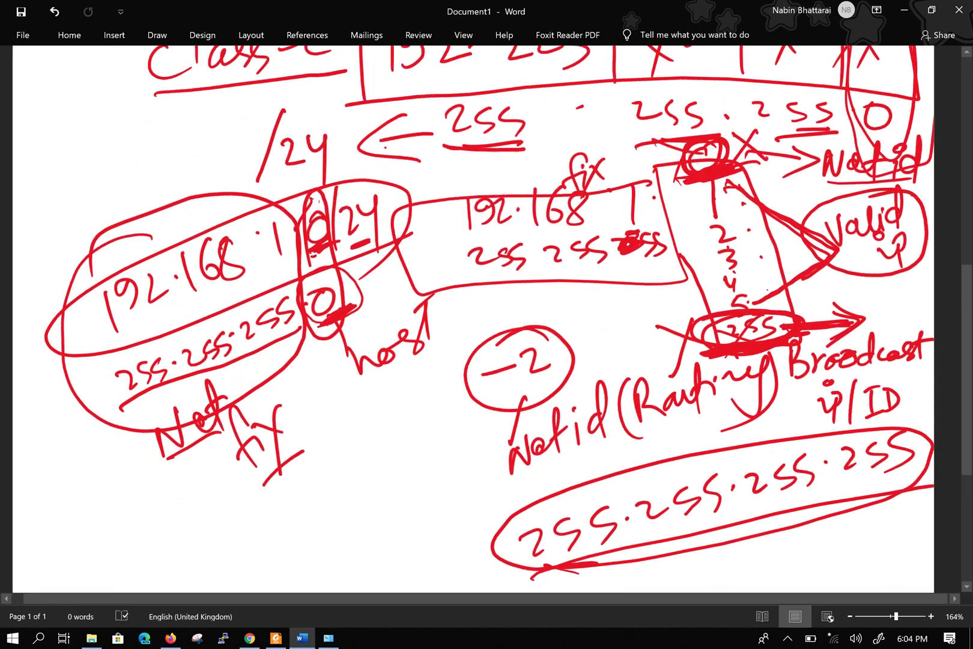
scroll(475, 319, "down", 1)
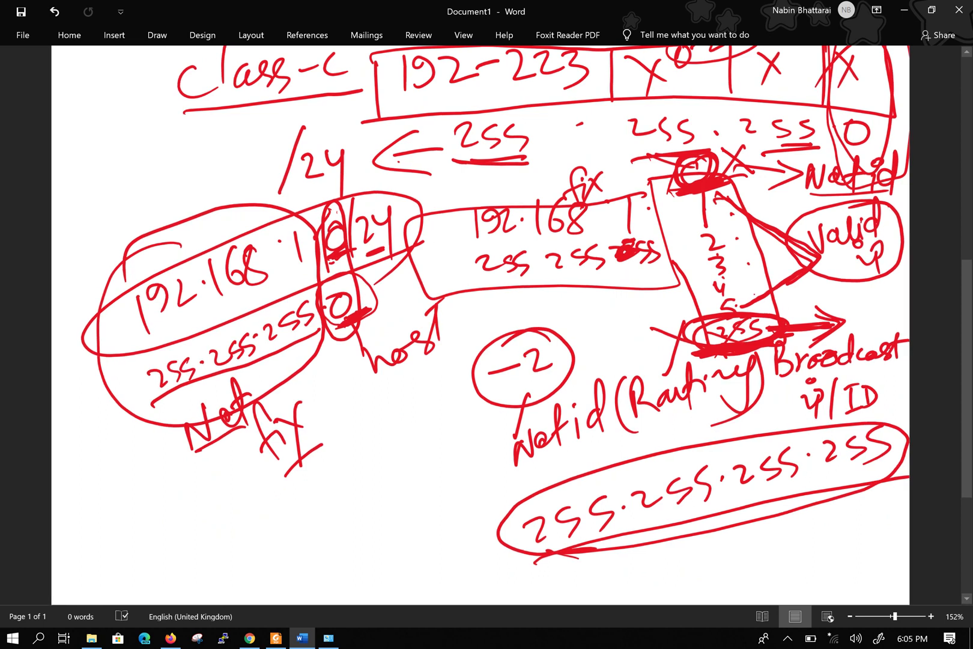
mouse_move(608, 564)
left_mouse_down()
mouse_move(802, 523)
mouse_move(619, 574)
left_mouse_up()
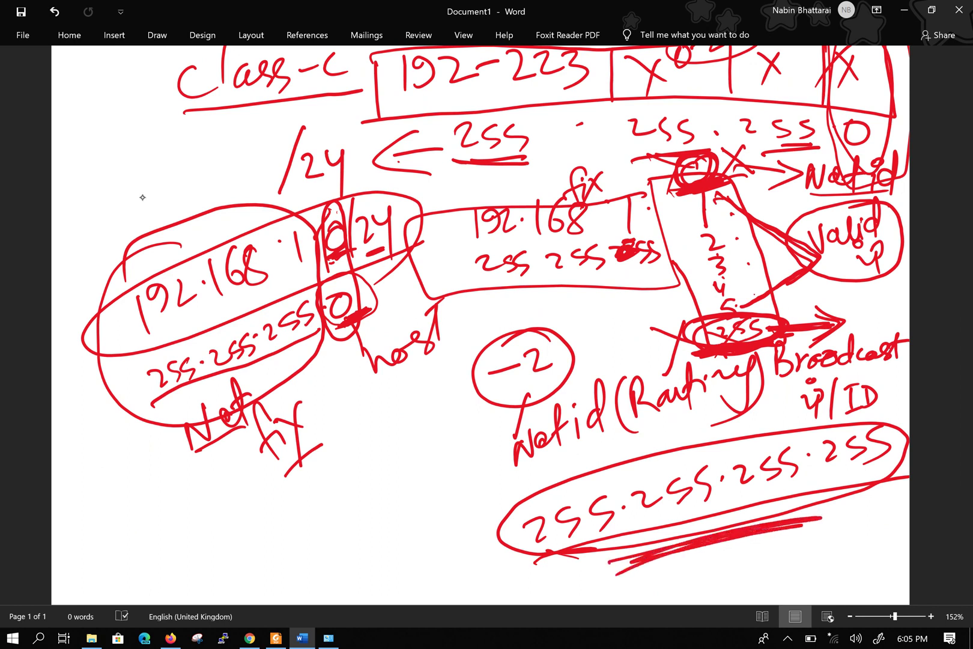
Step: Draw a wide ring around the handwritten broadcast value 255 and minimize the document window
mouse_move(799, 309)
left_mouse_down()
mouse_move(622, 346)
mouse_move(818, 317)
mouse_move(835, 337)
left_mouse_up()
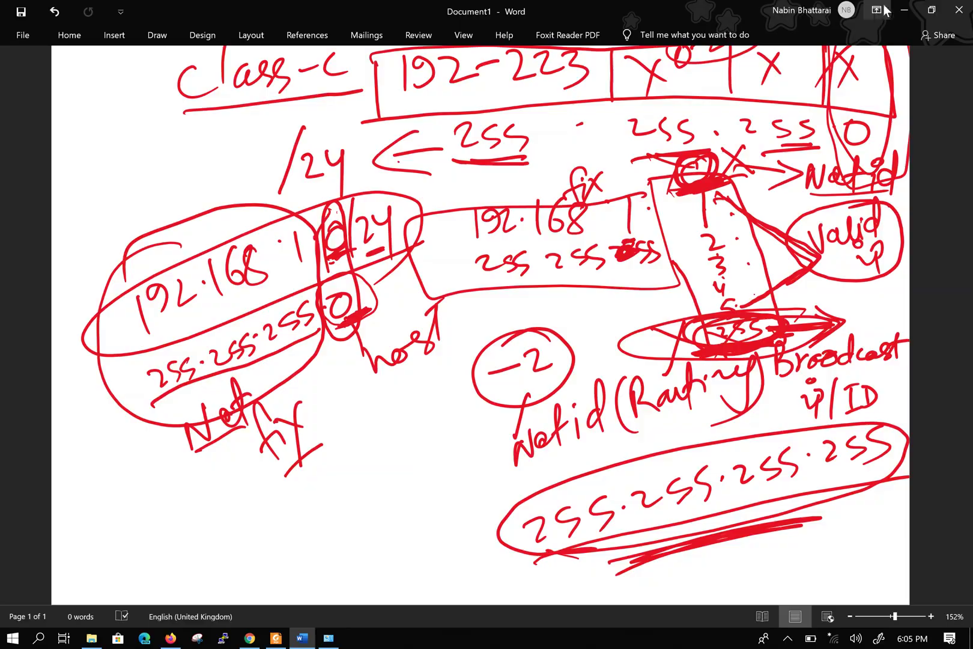
left_click(906, 10)
right_click(520, 211)
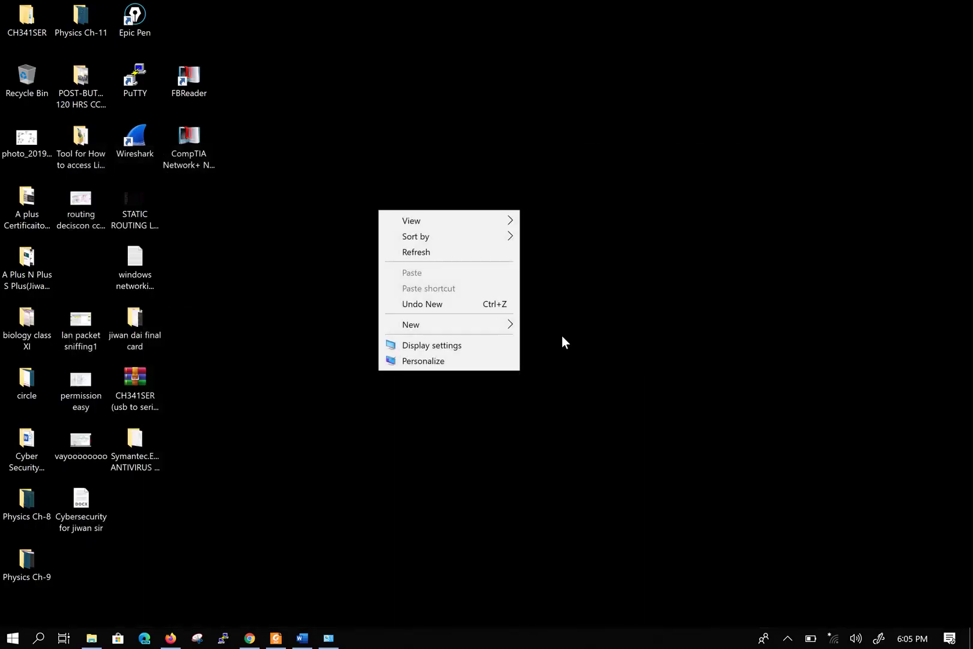
left_click(455, 360)
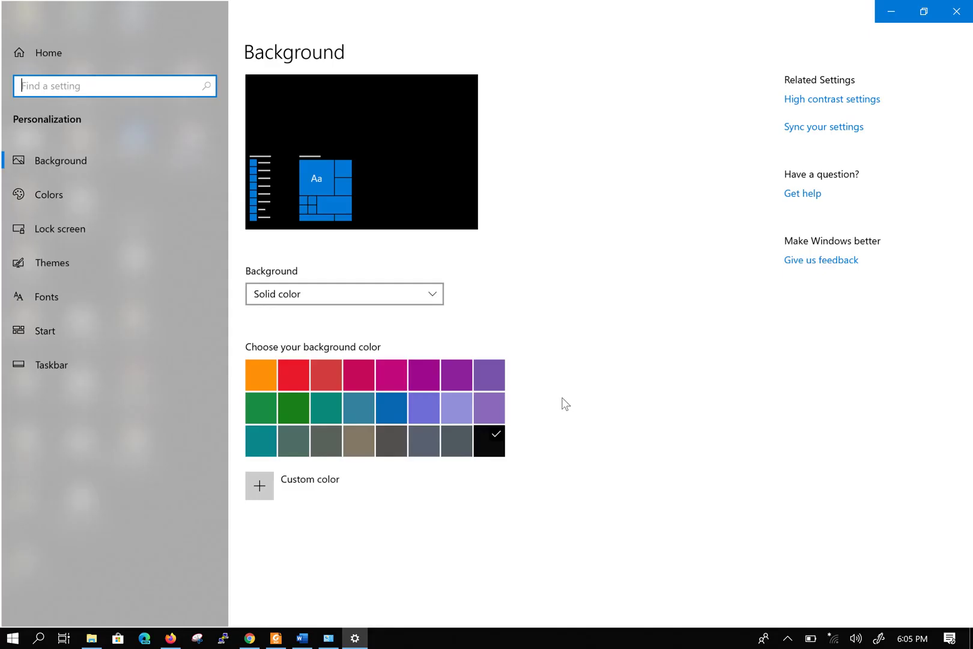
left_click(957, 11)
Step: Set the display scale for text, apps and other items to 250% in the display settings and minimize Settings
right_click(562, 250)
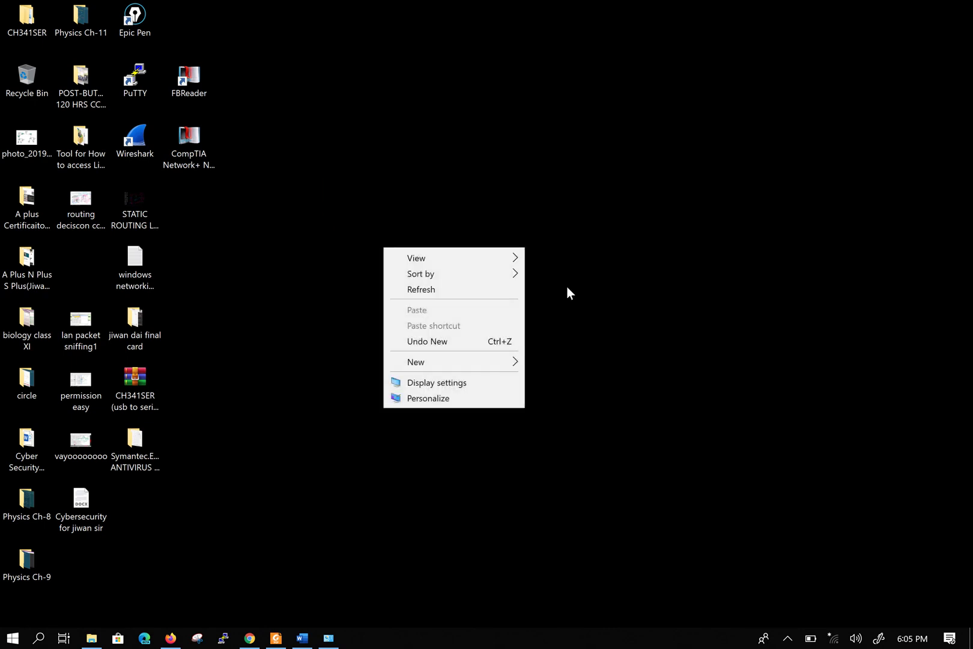
left_click(435, 383)
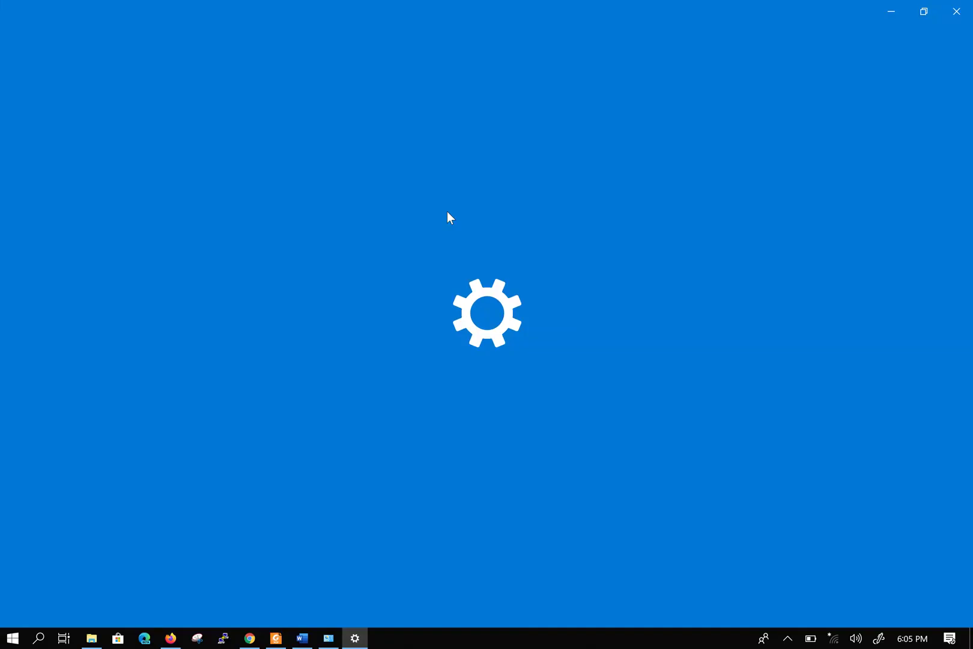
scroll(448, 390, "down", 2)
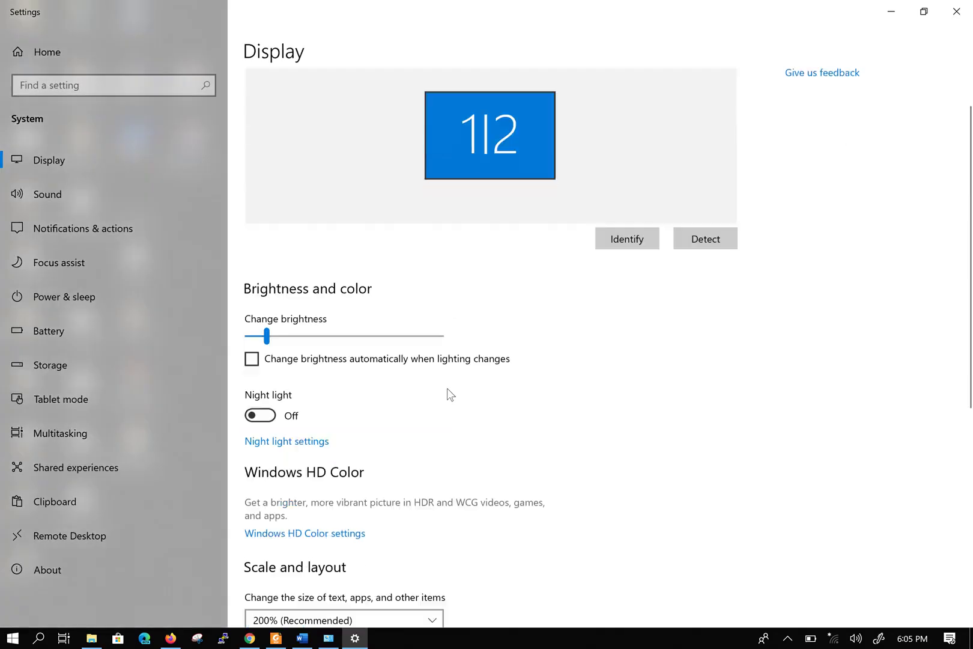
scroll(447, 393, "down", 5)
left_click(385, 335)
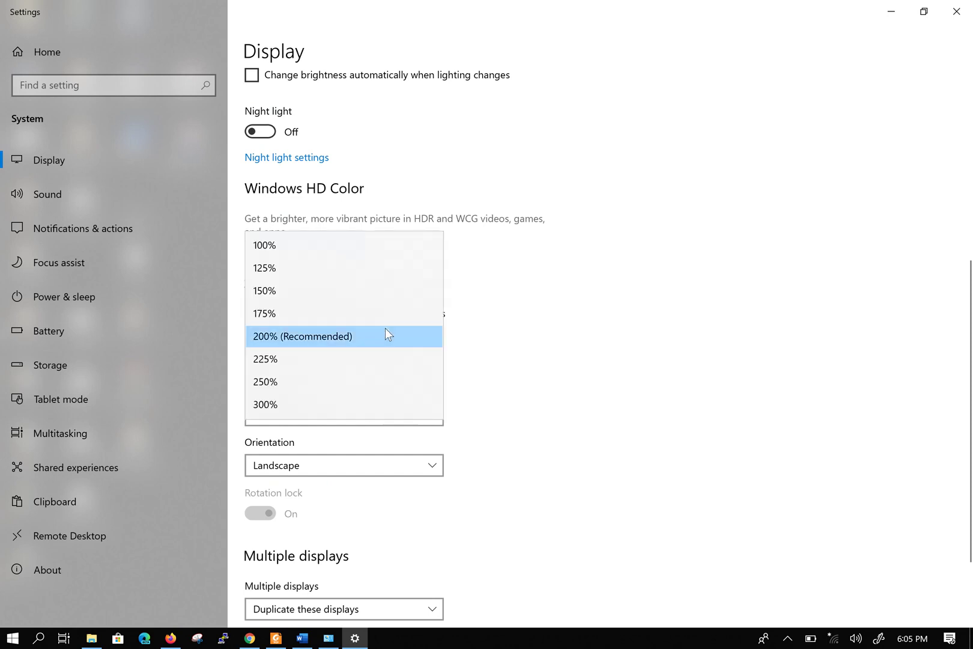
left_click(344, 379)
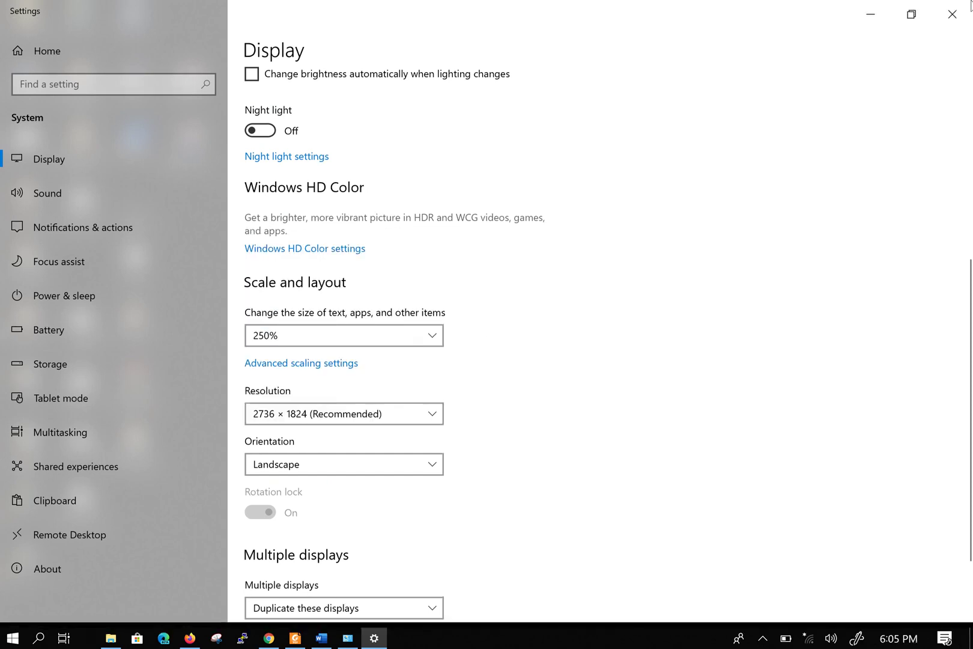
left_click(869, 16)
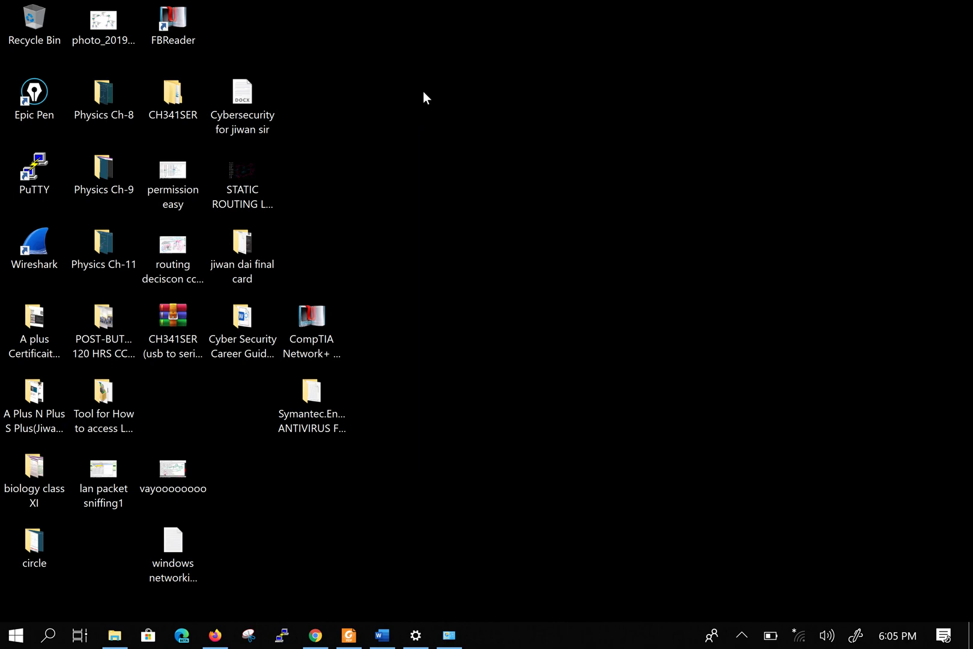
Step: Bring the open Network Connections window to the front to check its size at the new scaling
right_click(569, 191)
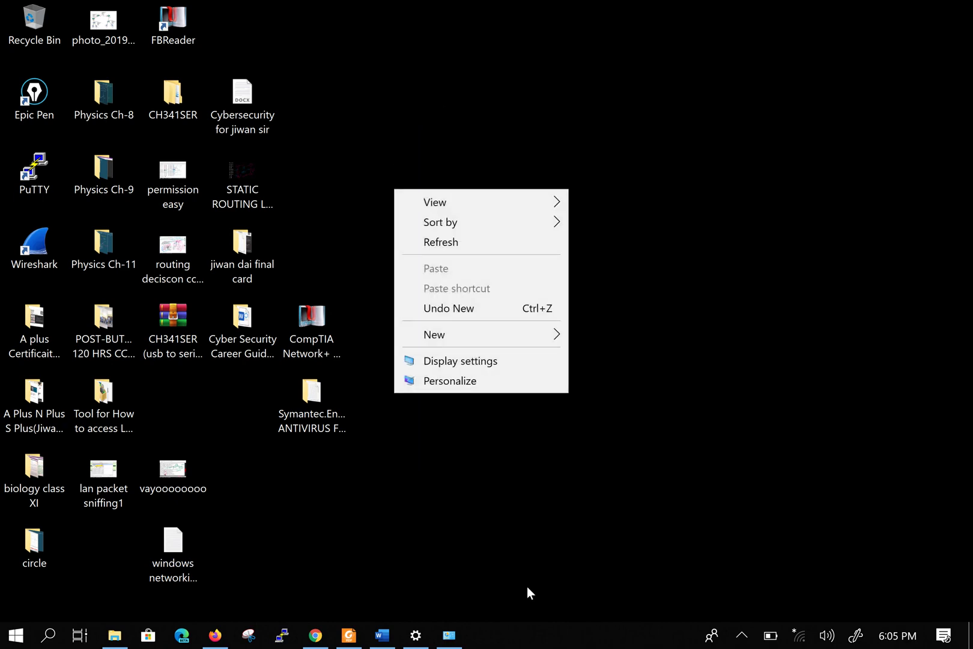
left_click(450, 635)
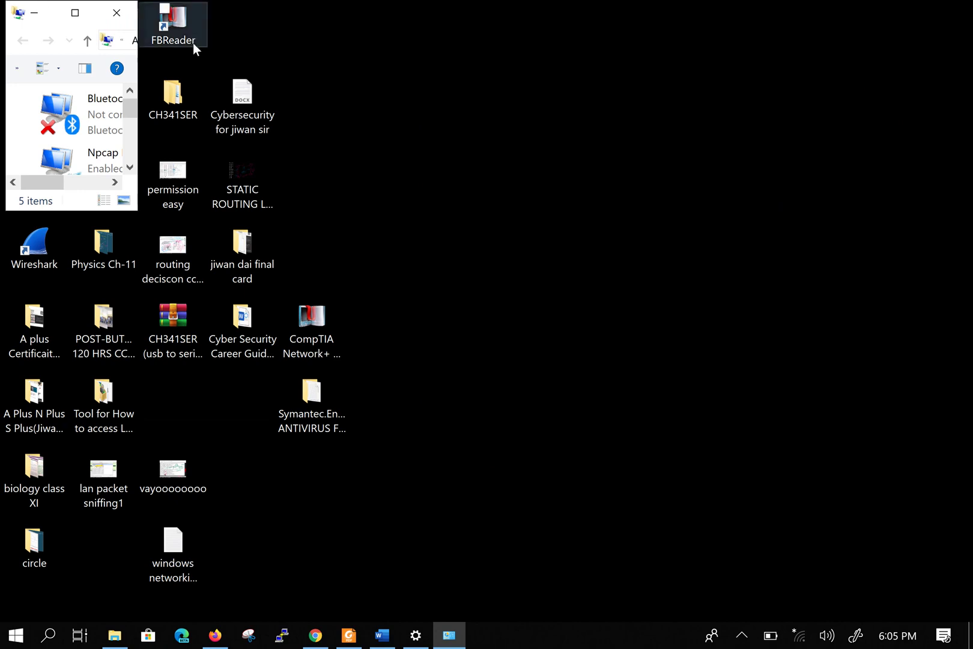
Step: Set the display scale for text, apps and other items to 300% and minimize Settings
left_click(416, 636)
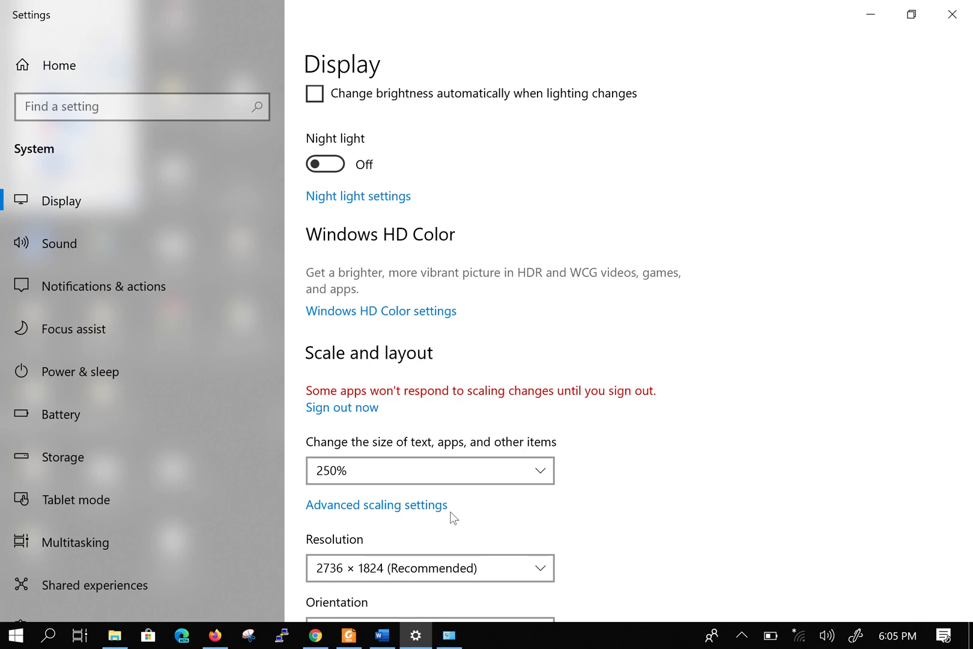
left_click(484, 460)
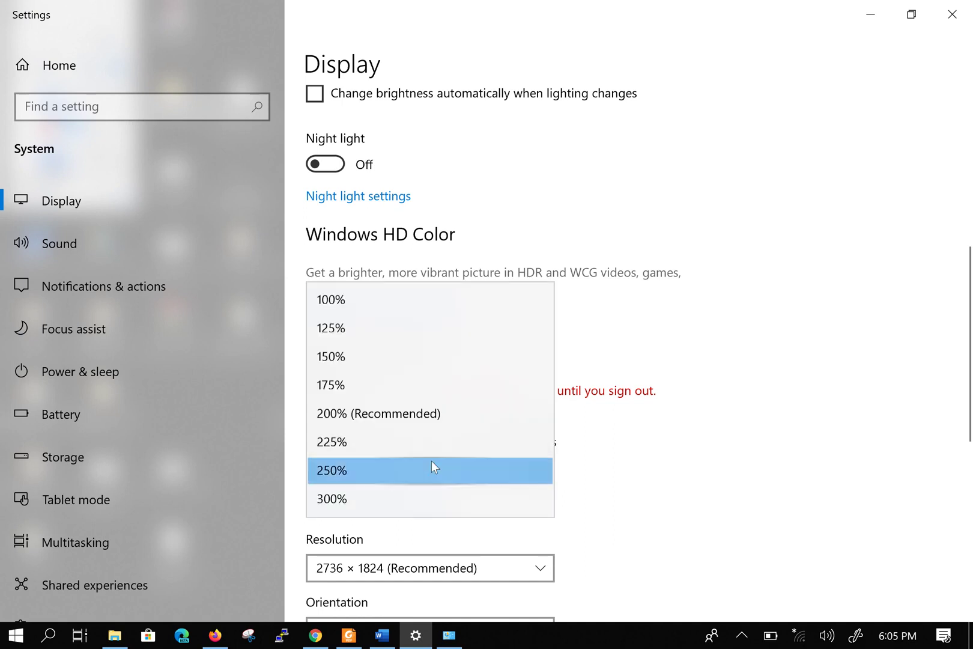
left_click(394, 502)
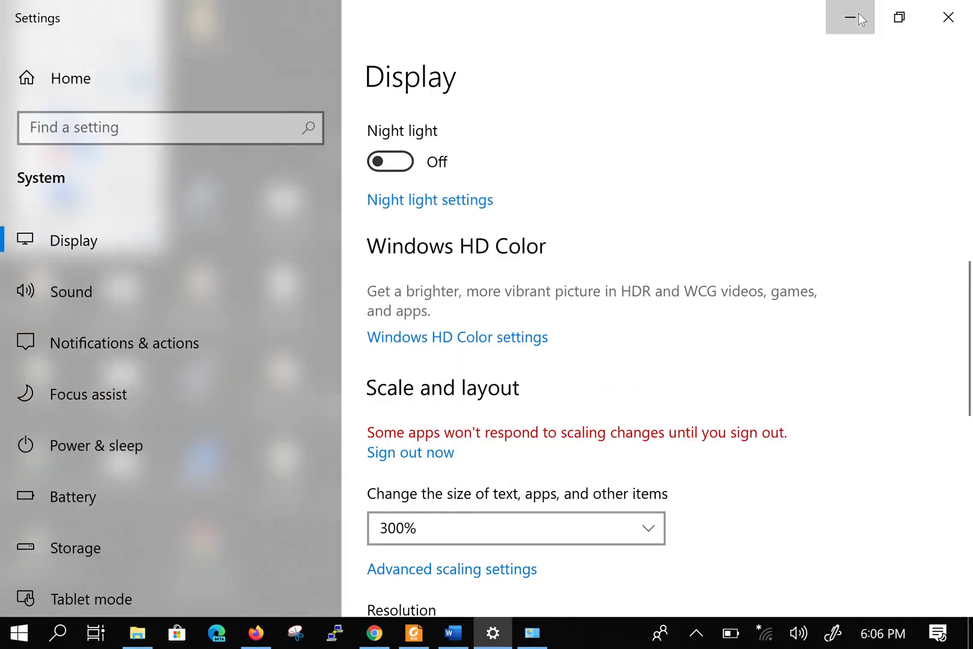
left_click(852, 15)
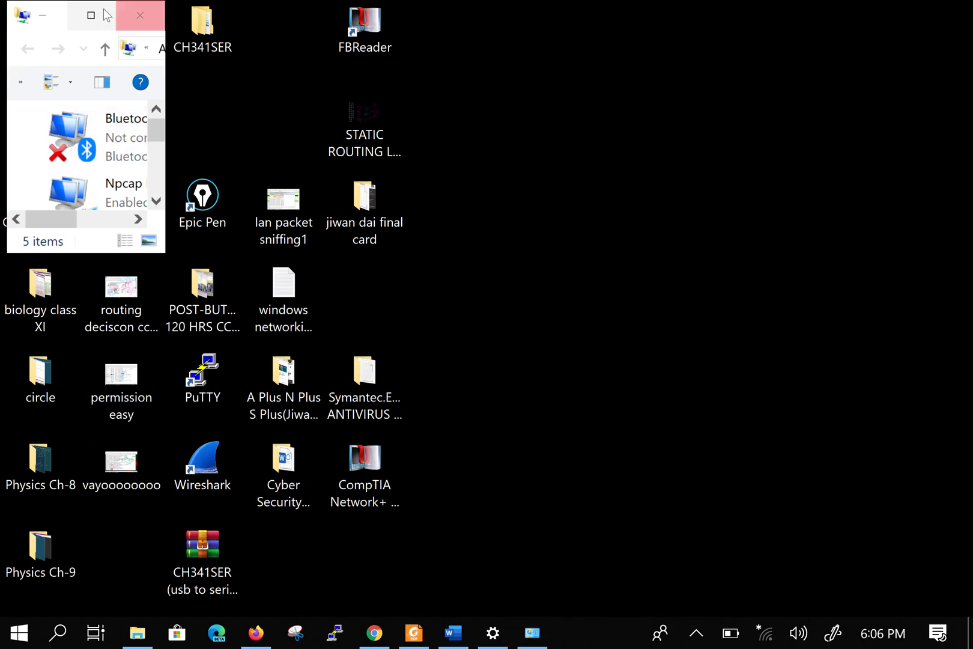
Step: Close the small Network Connections window and reopen it maximized by running ncpa.cpl
left_click(140, 15)
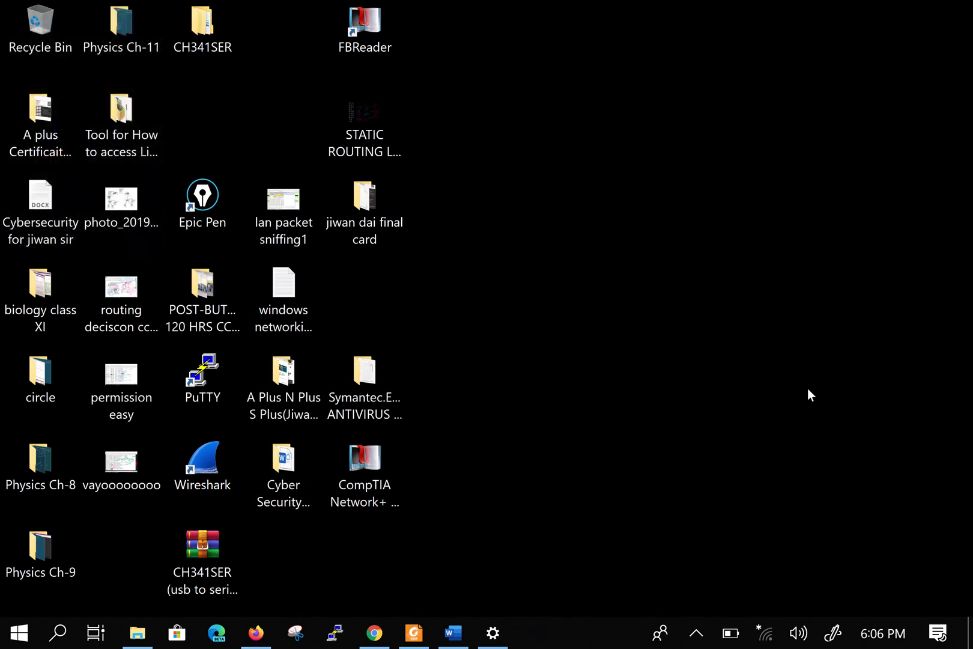
key("super+r")
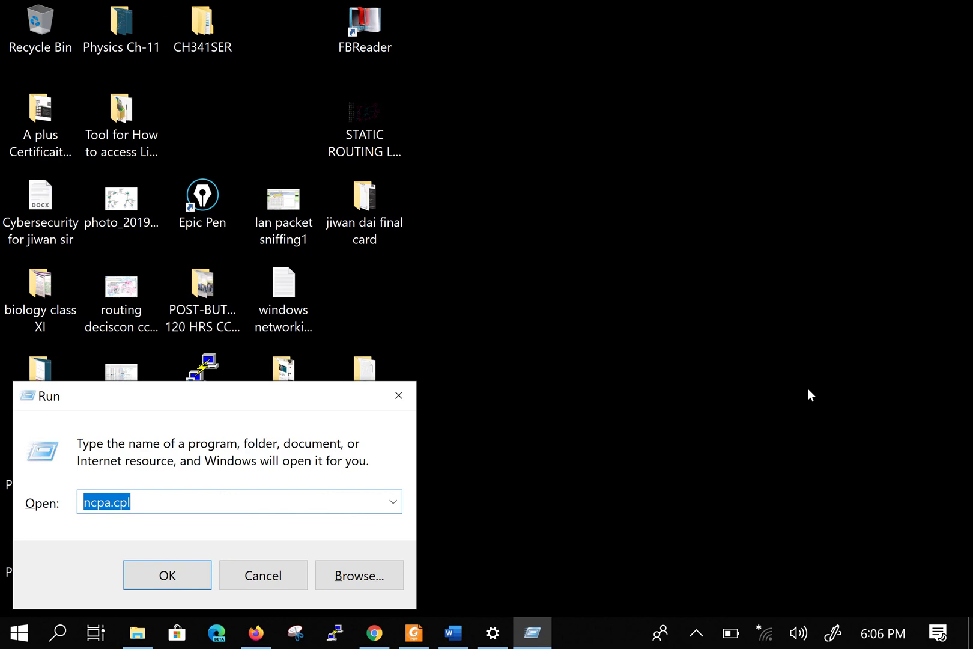
key("End")
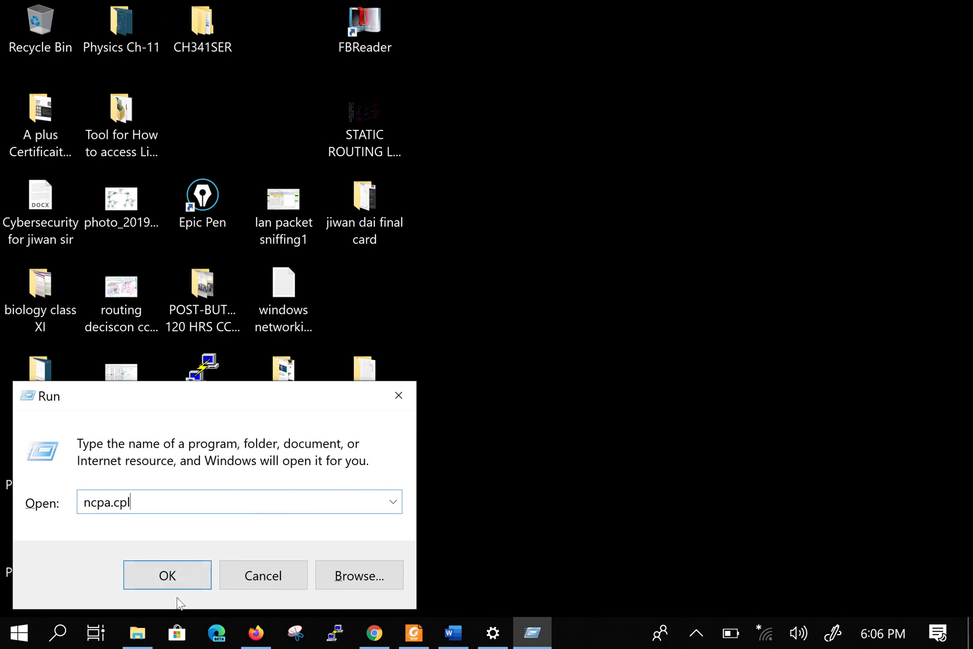
left_click_drag(147, 504, 39, 505)
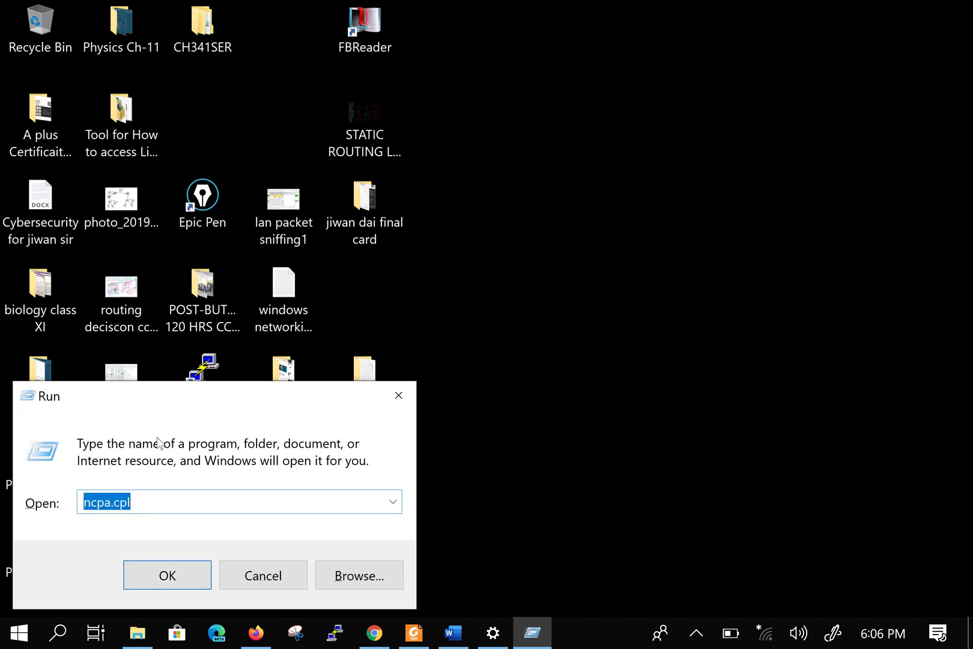
left_click(163, 575)
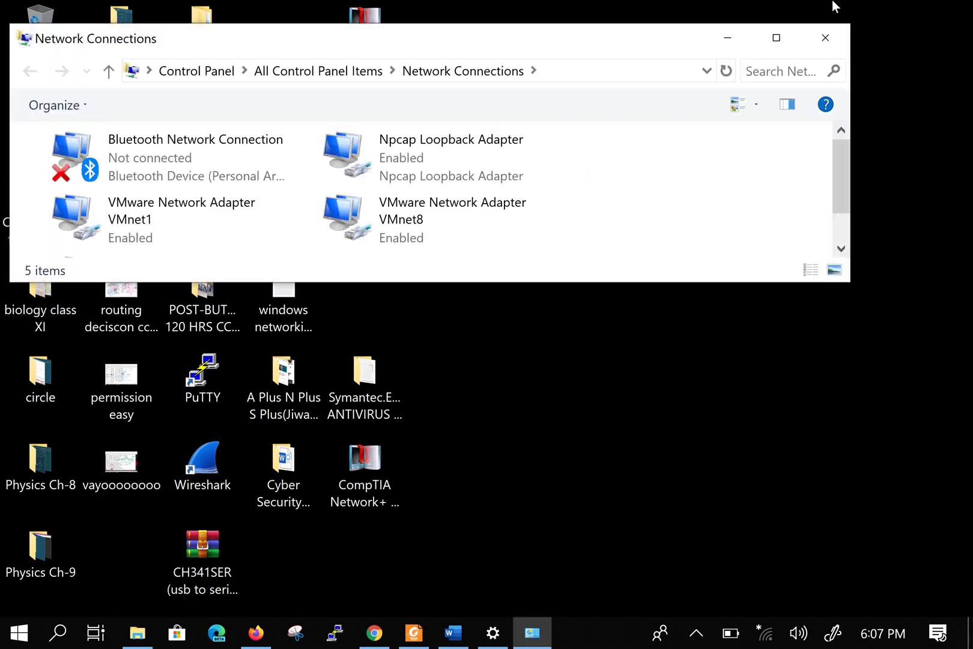
left_click(775, 38)
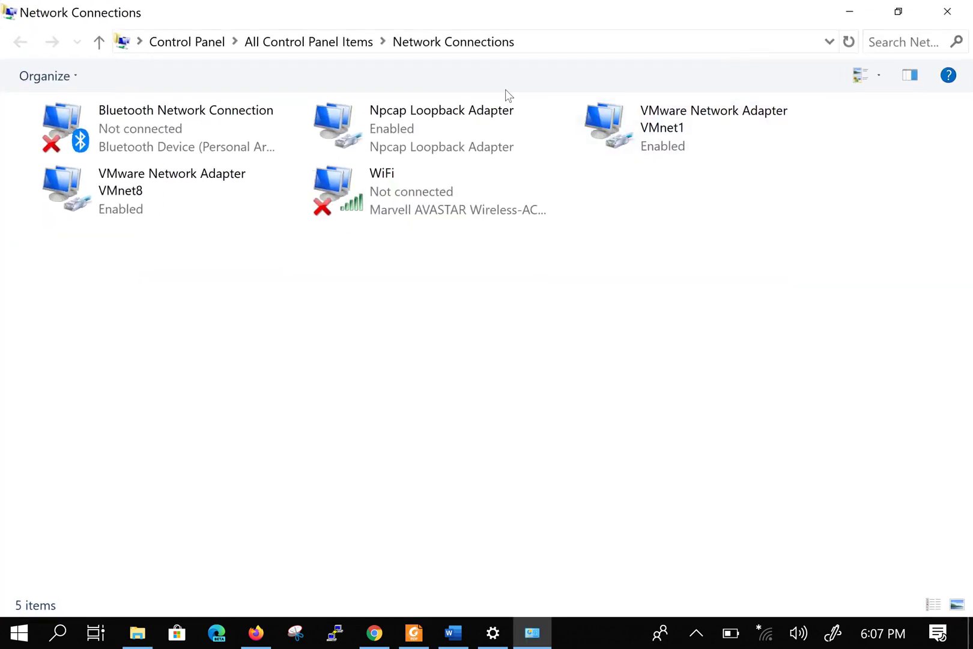
Step: Examine the listed network adapters, selecting VMware Network Adapter VMnet8 and VMnet1 in turn and clearing the selection
left_click_drag(565, 502, 179, 51)
left_click(406, 359)
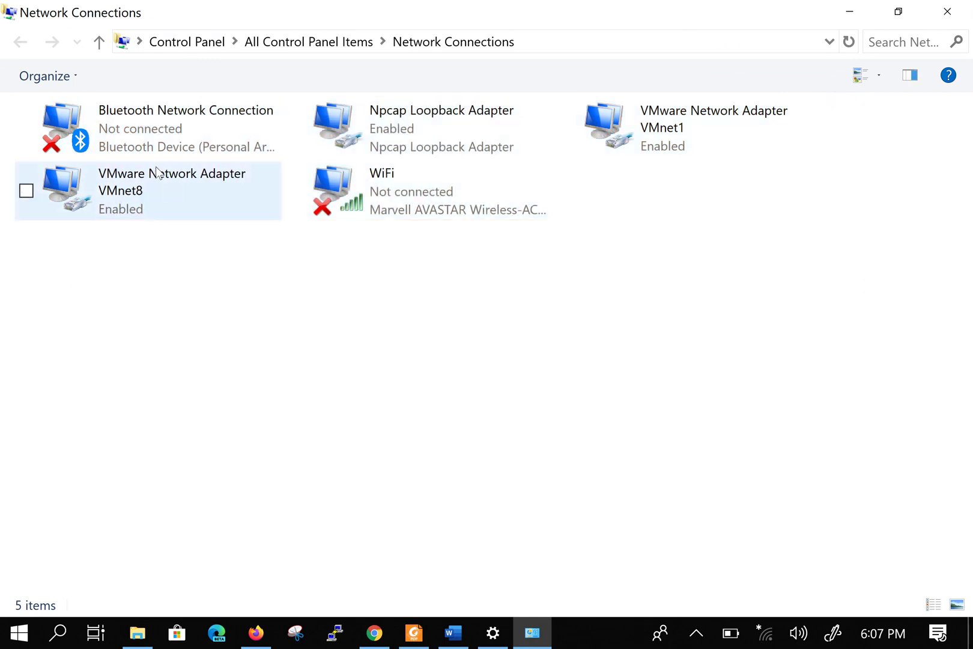
left_click(190, 129)
left_click(199, 207)
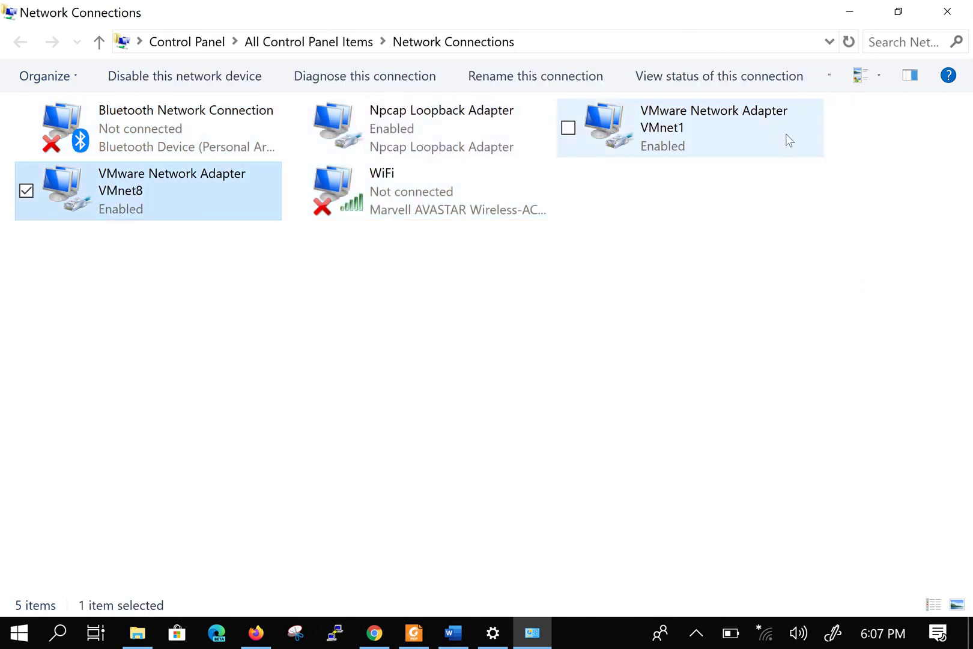
left_click(723, 141)
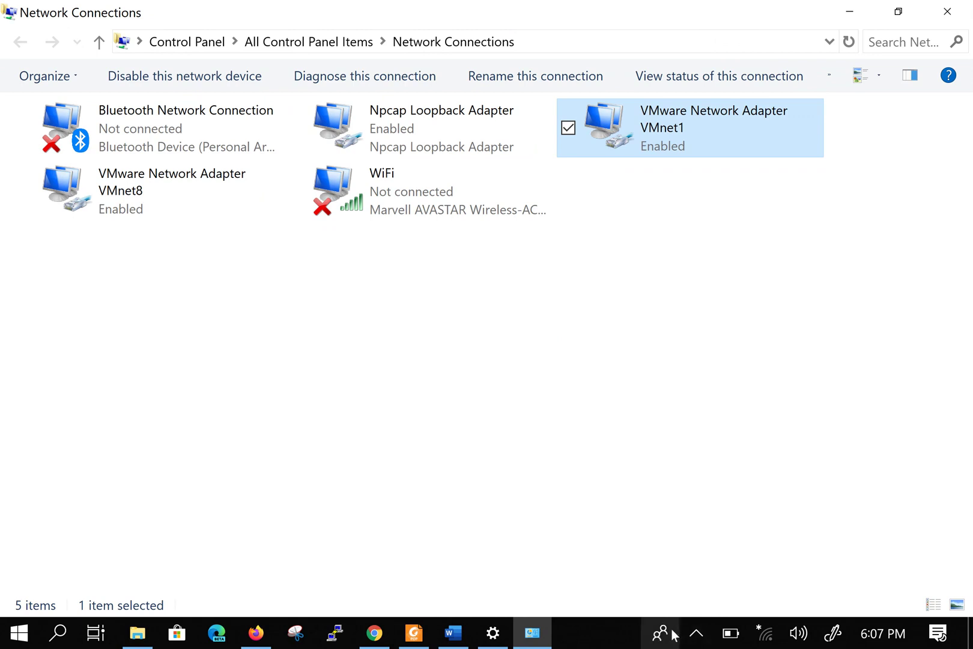
left_click(419, 233)
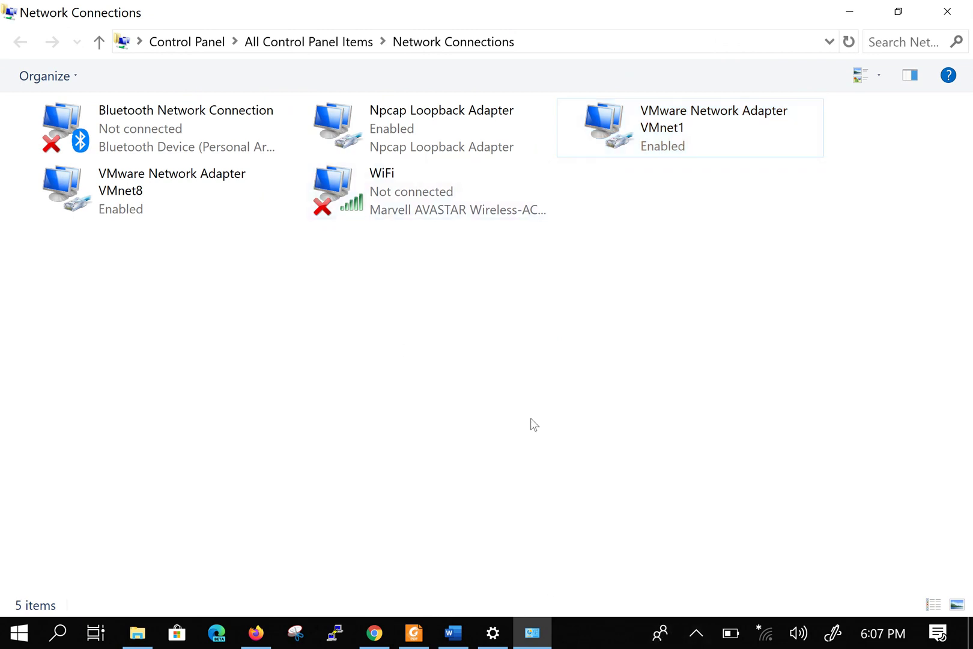
left_click_drag(637, 215, 807, 202)
left_click_drag(683, 209, 785, 358)
left_click_drag(638, 203, 806, 433)
Step: Cycle the layout of the network adapter list through its views to the Details view
left_click(860, 75)
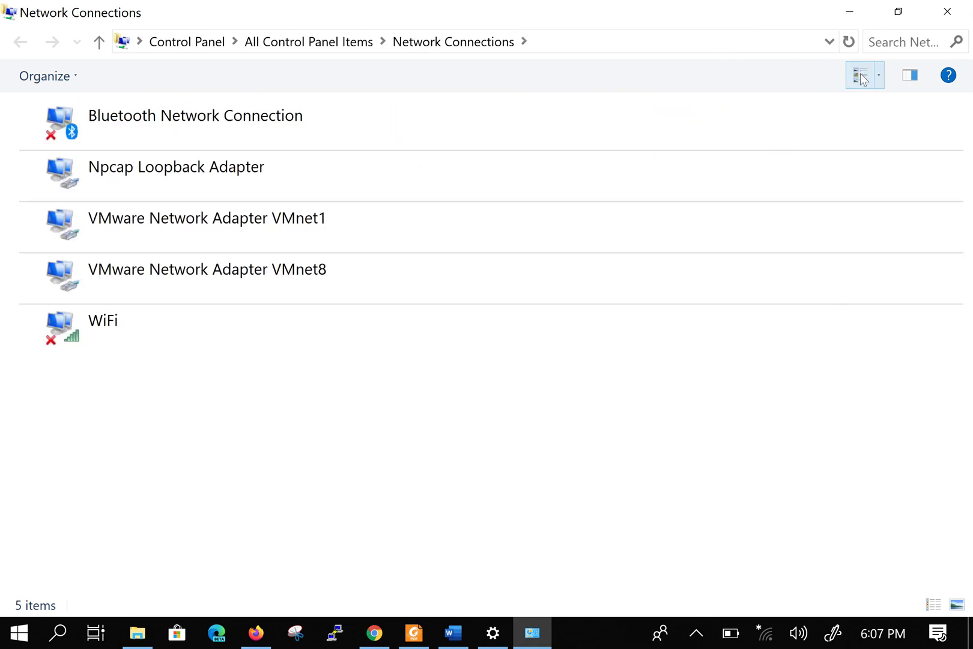
left_click(860, 75)
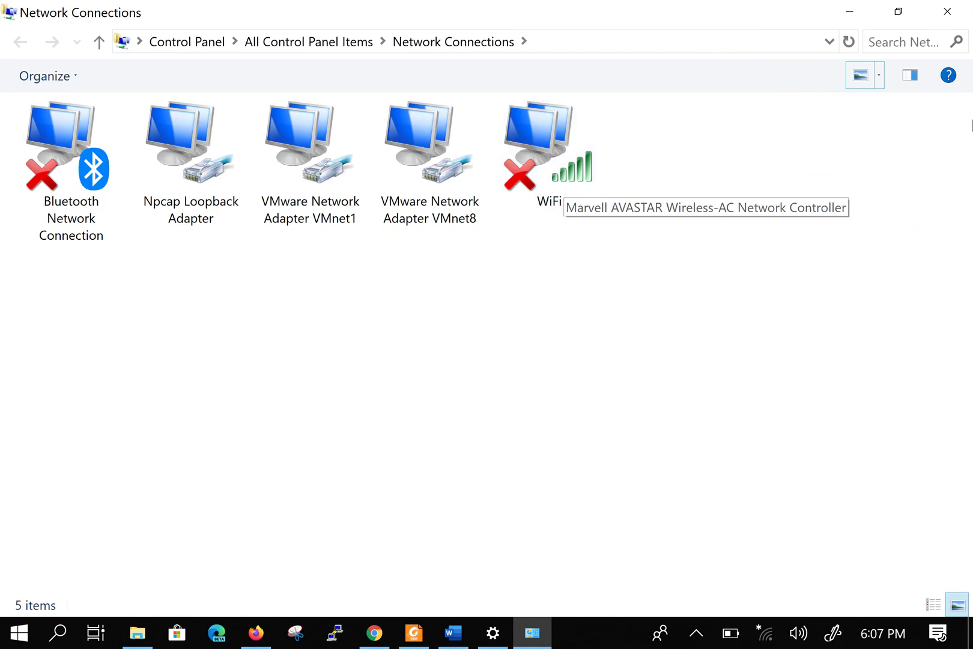
left_click(866, 77)
left_click(857, 79)
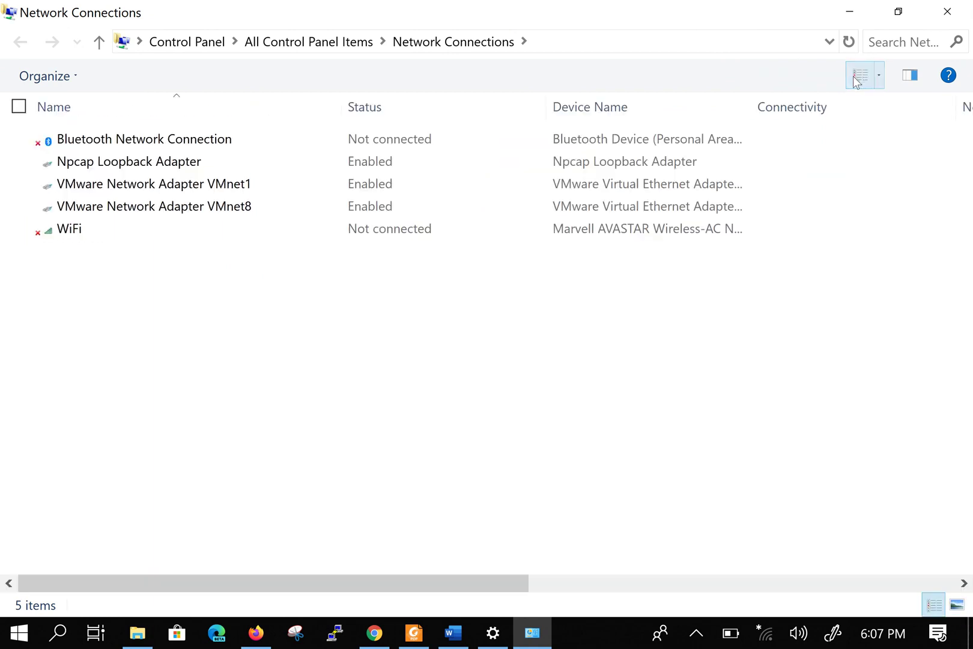
Step: Show the network adapters as tiles and open the properties of the WiFi adapter
left_click(857, 79)
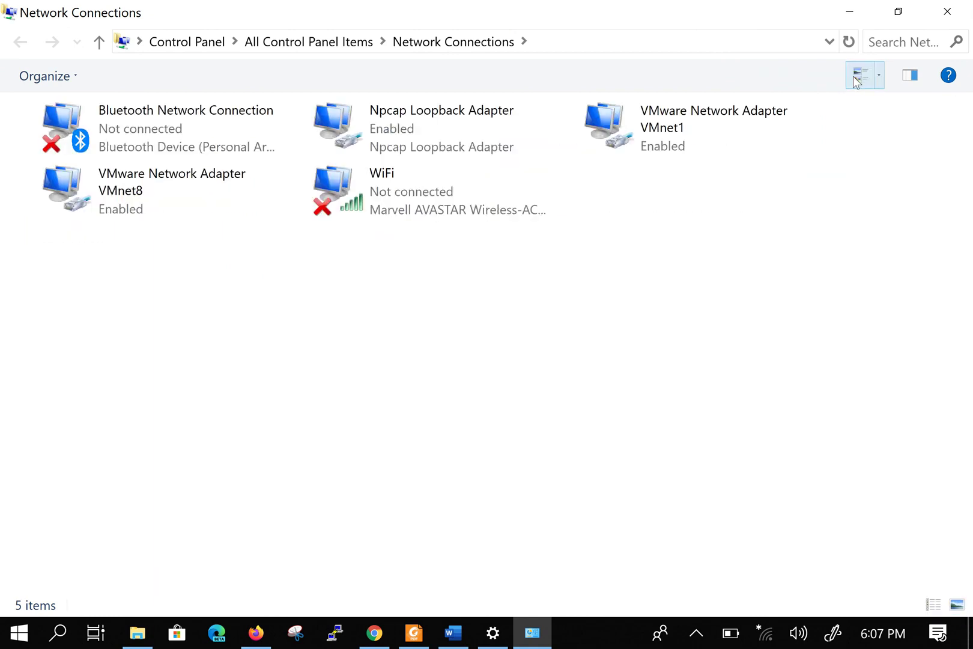
left_click(408, 200)
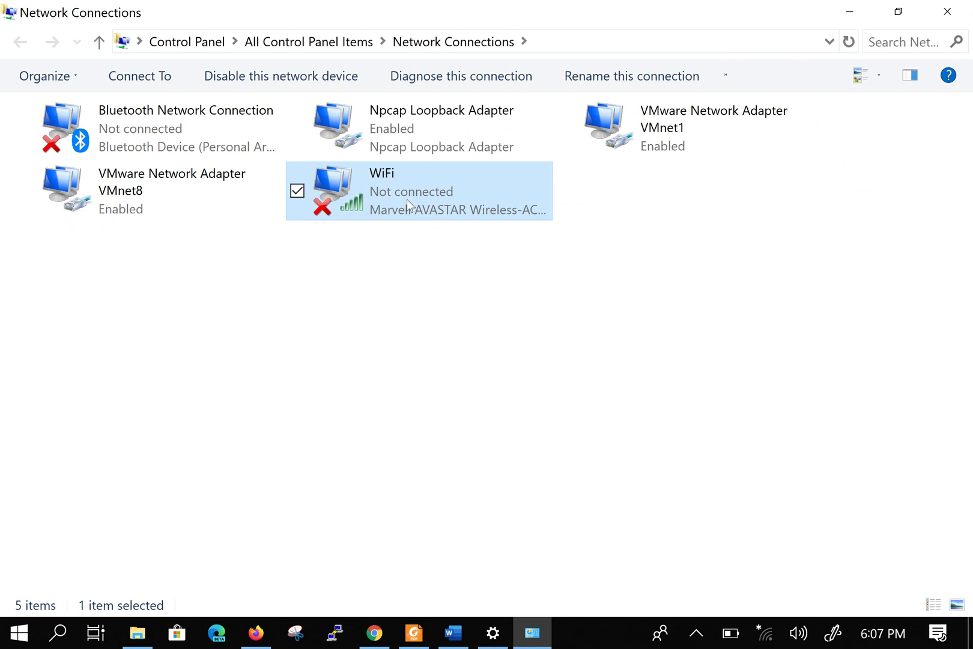
right_click(407, 200)
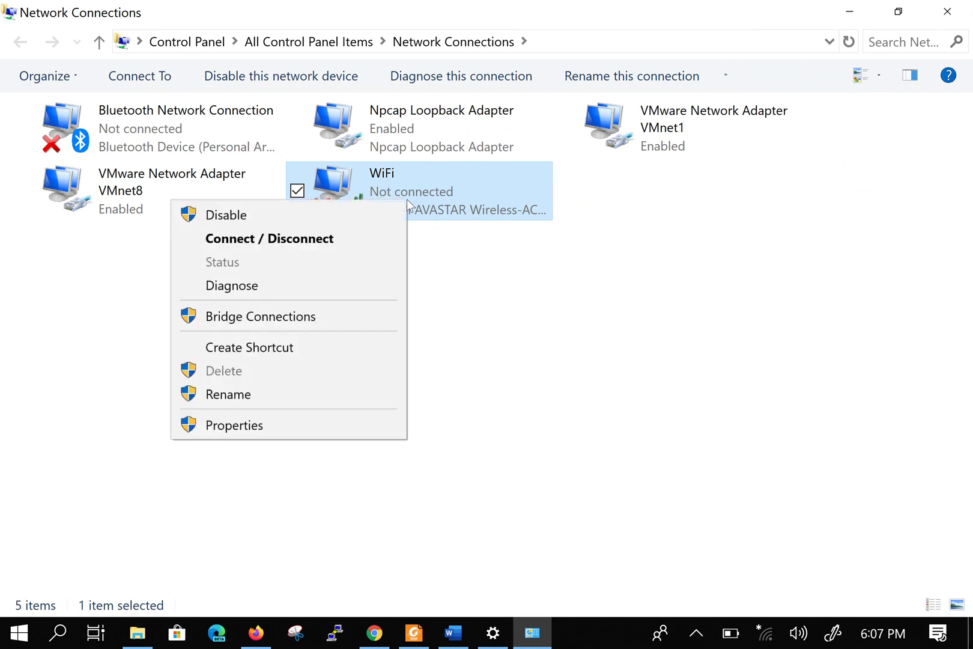
left_click(315, 425)
key("alt+Return")
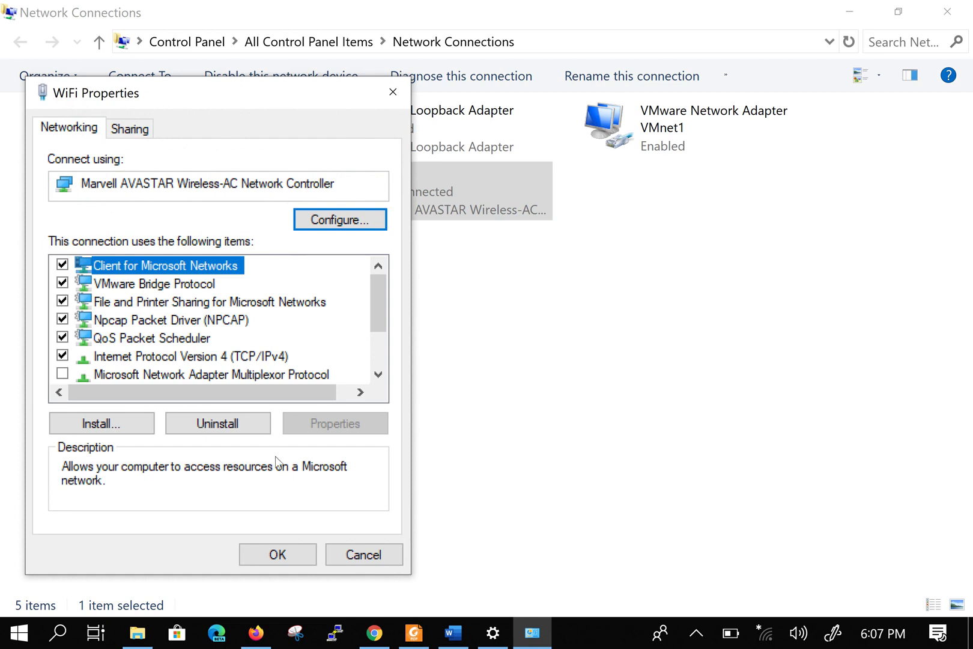
Step: Open the WiFi adapter's Internet Protocol Version 4 (TCP/IPv4) properties and choose to use a manually entered IP address
left_click(264, 357)
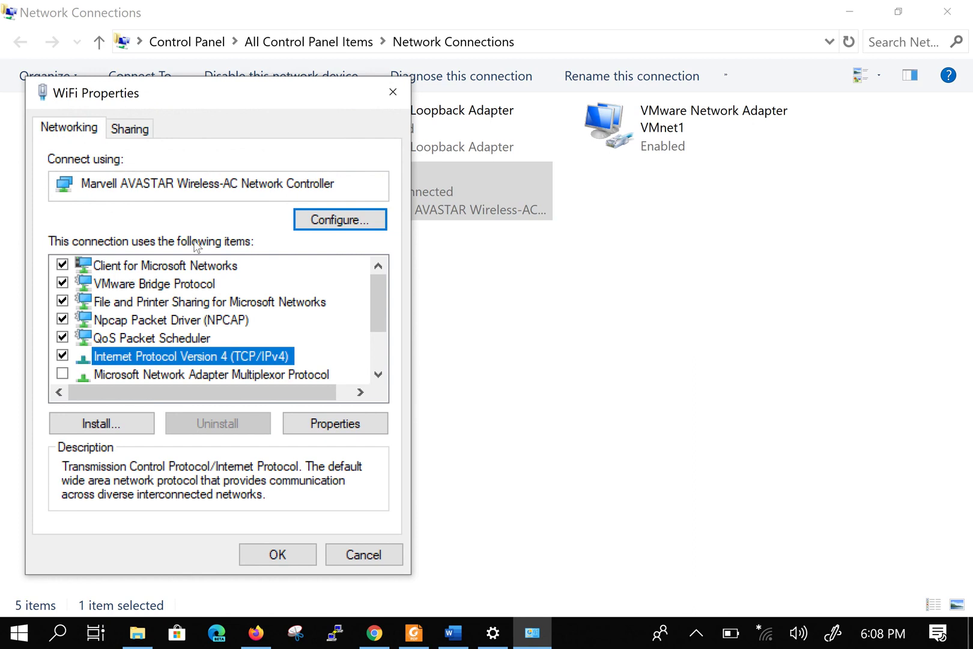
left_click(348, 434)
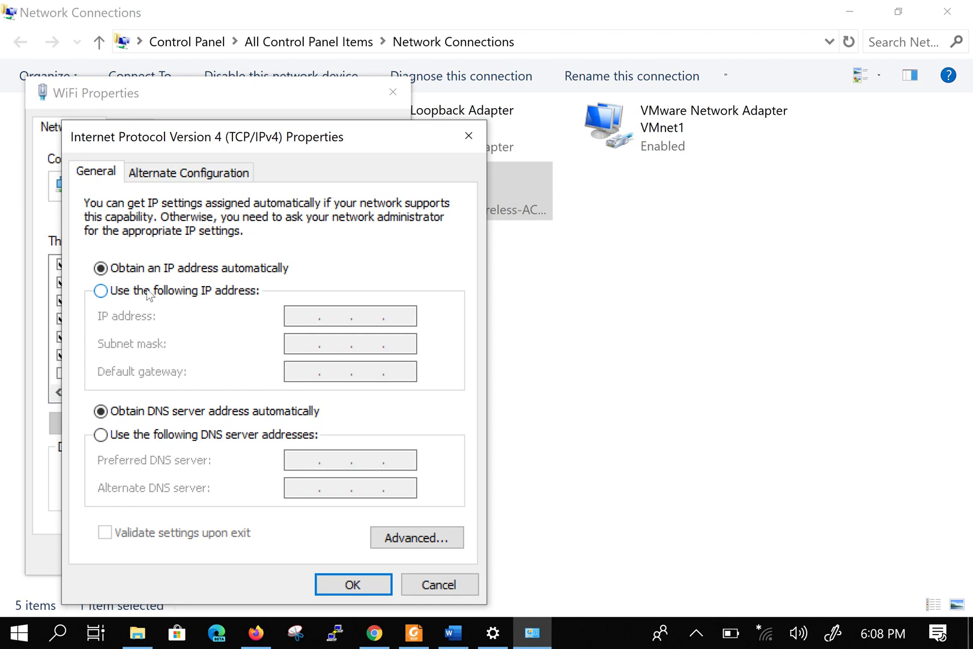
left_click(191, 293)
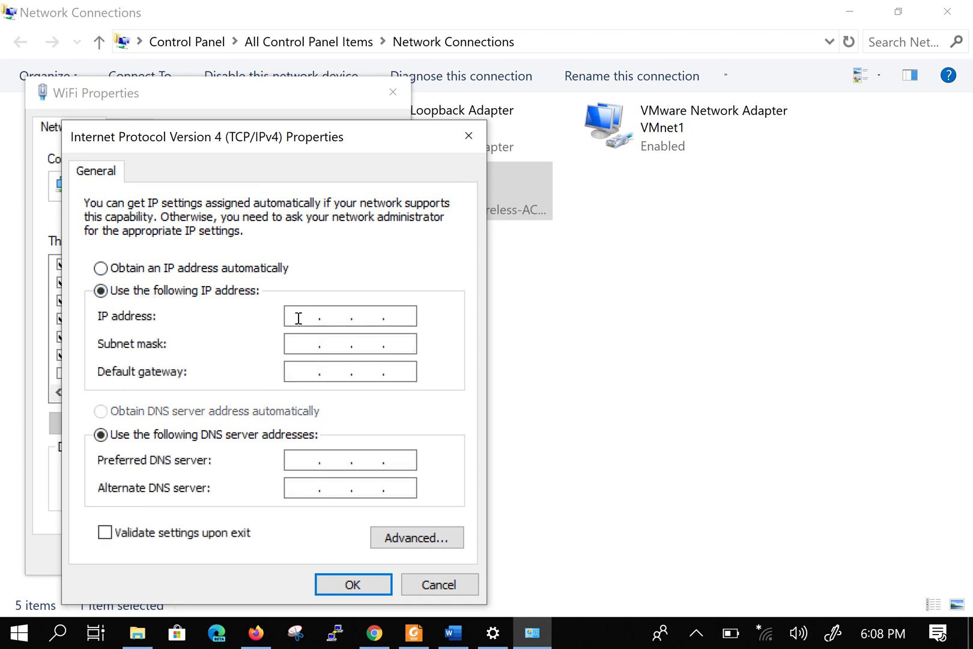
left_click(168, 270)
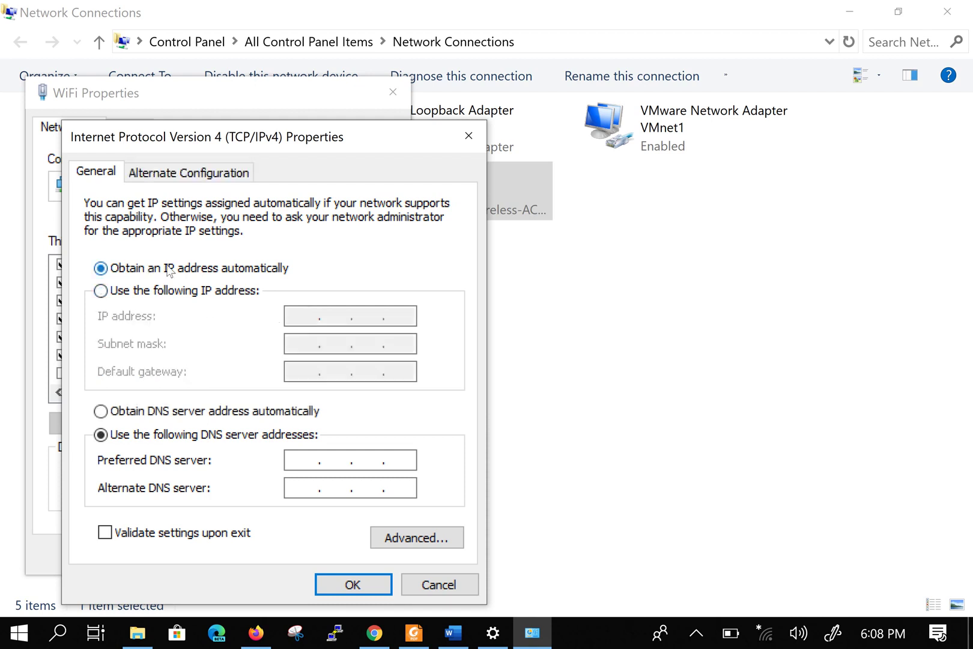
left_click(173, 298)
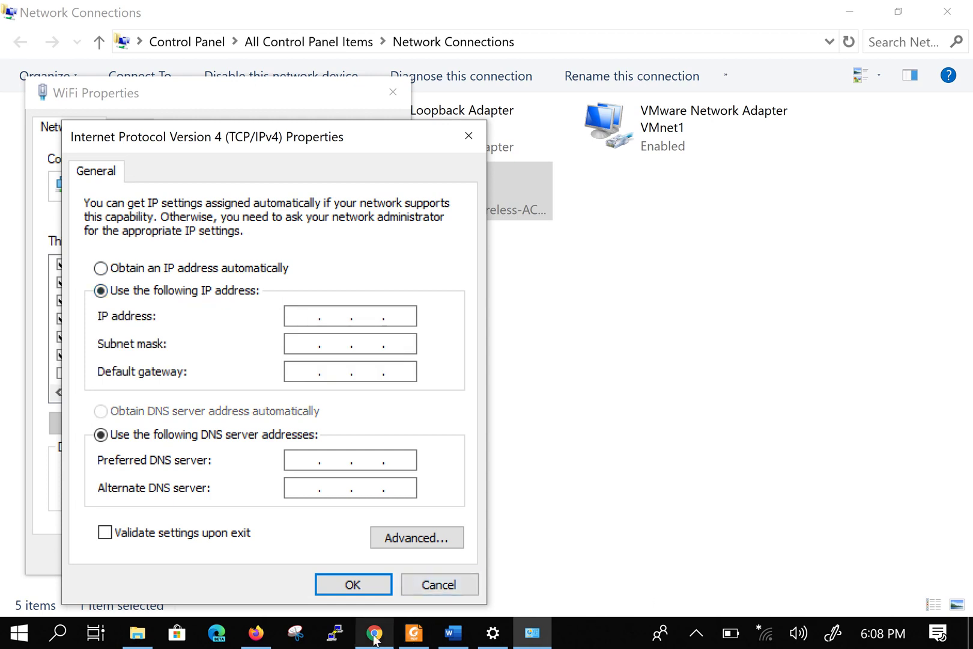
Step: Switch to Word and circle the host values 0 and 255 in the Class C notes with the thick black pen
left_click(455, 635)
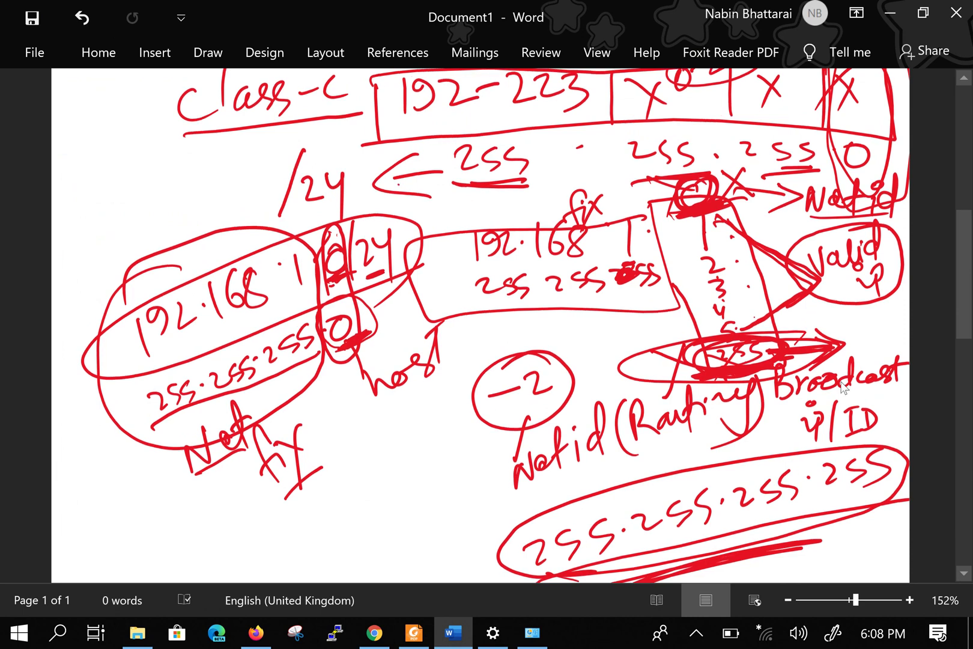
scroll(814, 414, "up", 4)
scroll(814, 414, "right", 1)
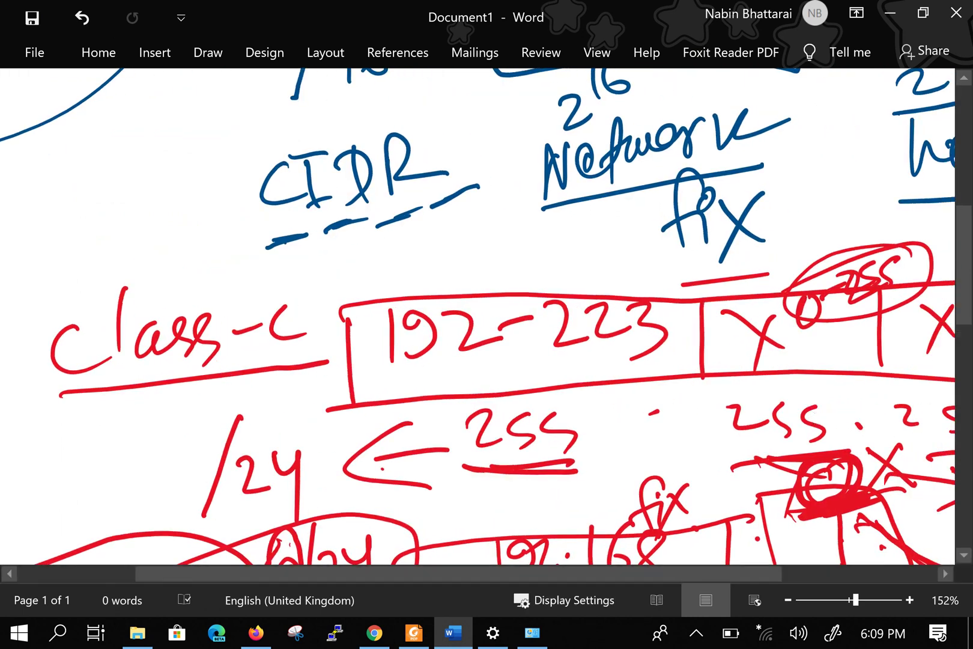
scroll(481, 318, "down", 5)
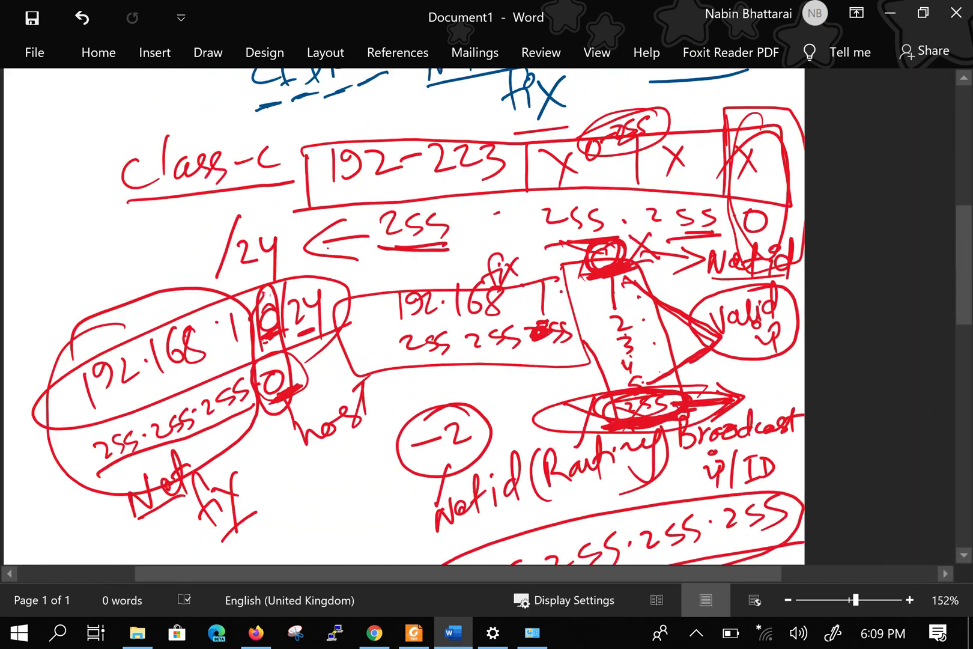
scroll(457, 318, "left", 2)
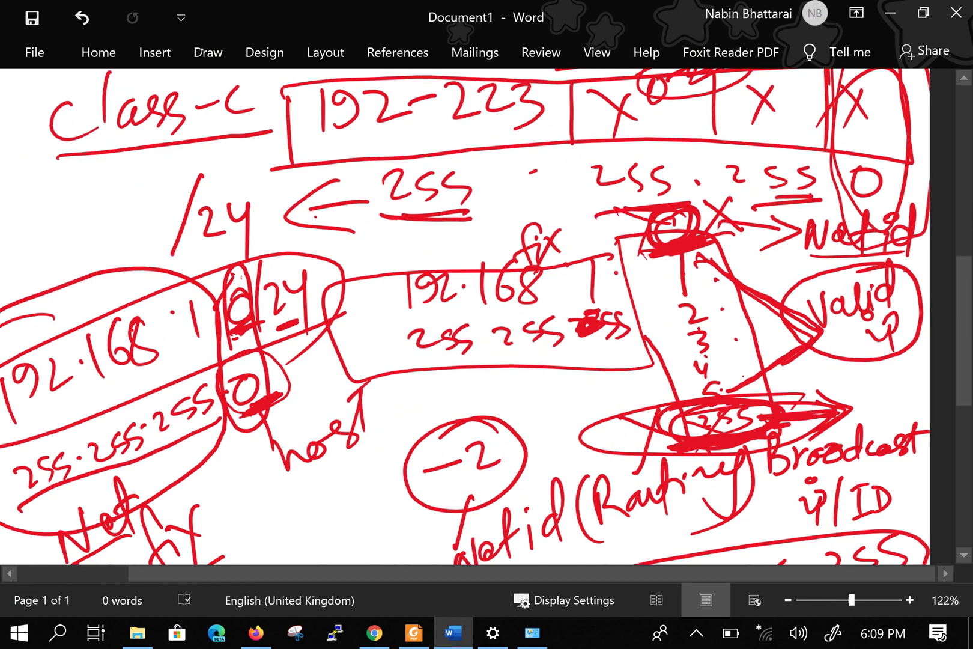
left_click(208, 52)
left_click(316, 102)
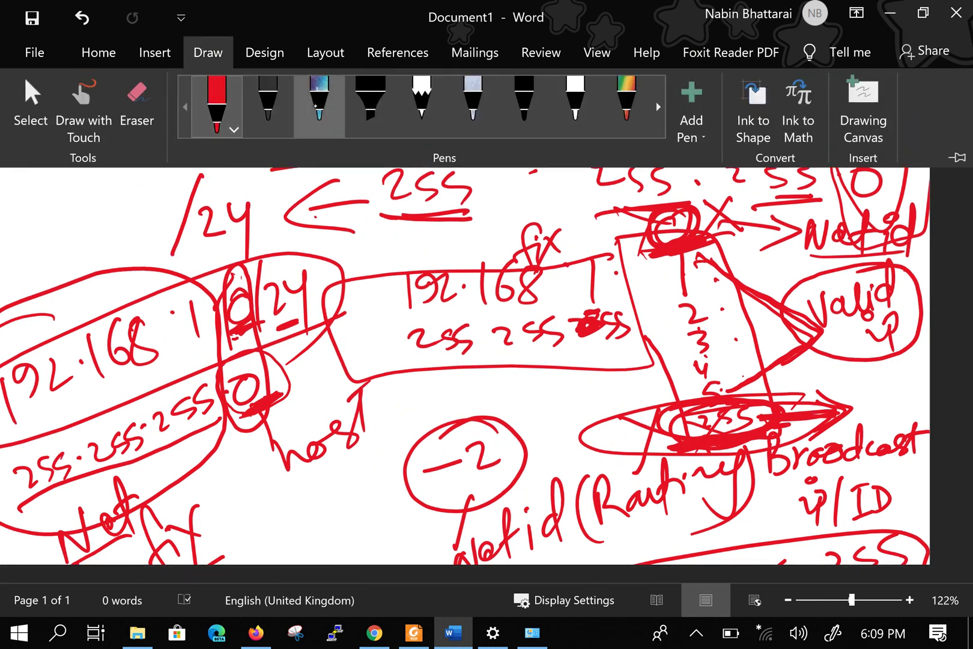
left_click(371, 99)
left_click_drag(539, 271, 539, 283)
mouse_move(694, 200)
left_mouse_down()
mouse_move(695, 215)
mouse_move(624, 253)
mouse_move(700, 189)
mouse_move(679, 188)
left_mouse_up()
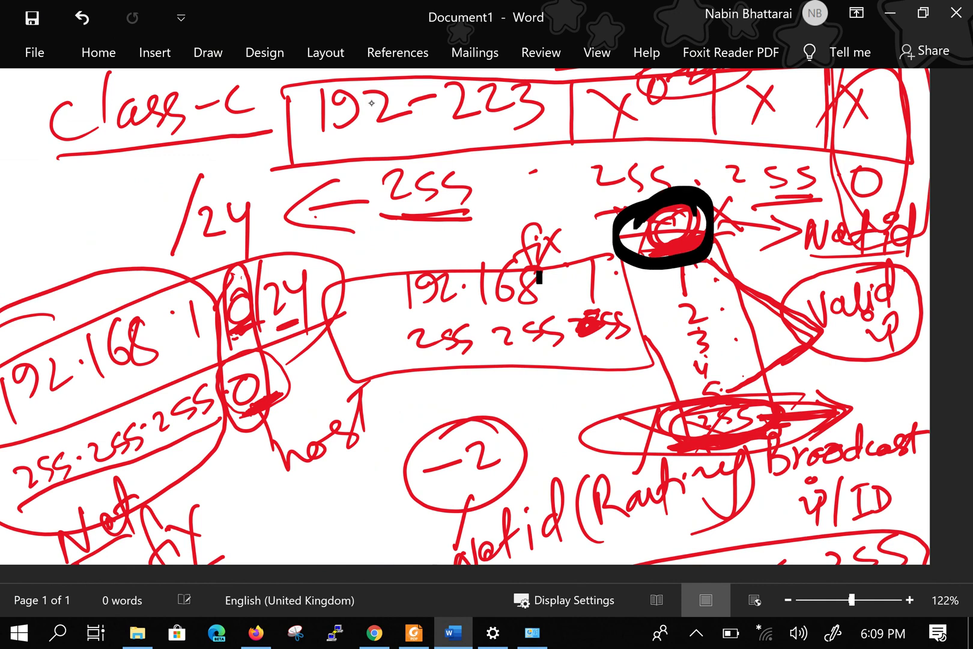
mouse_move(752, 387)
left_mouse_down()
mouse_move(787, 415)
mouse_move(706, 415)
left_mouse_up()
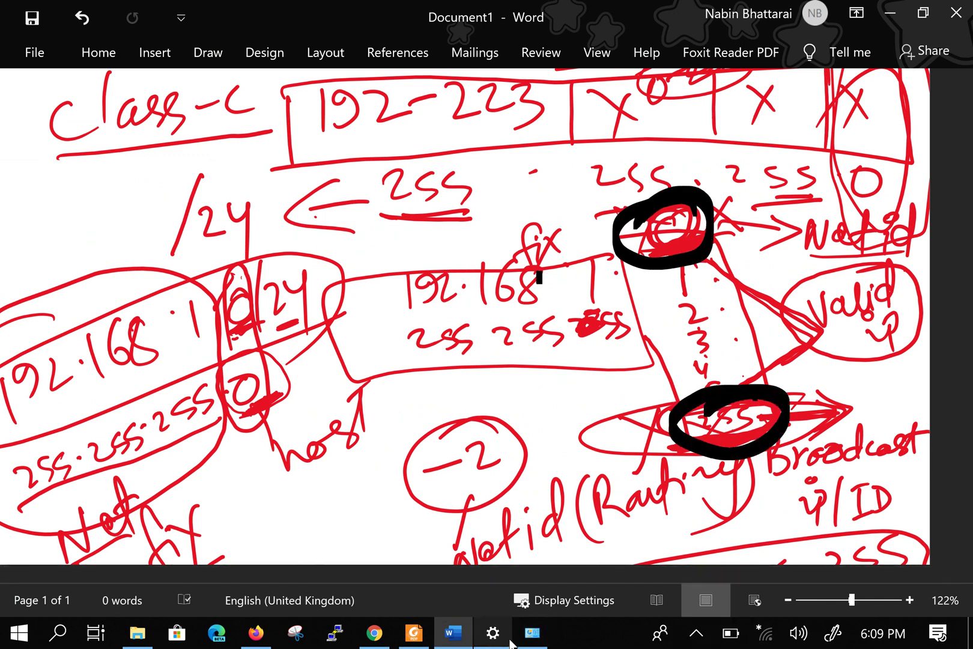
Step: Return to the WiFi adapter's TCP/IPv4 properties and enter IP address 192.168.1.0 with subnet mask 255.255.255.0
left_click(530, 634)
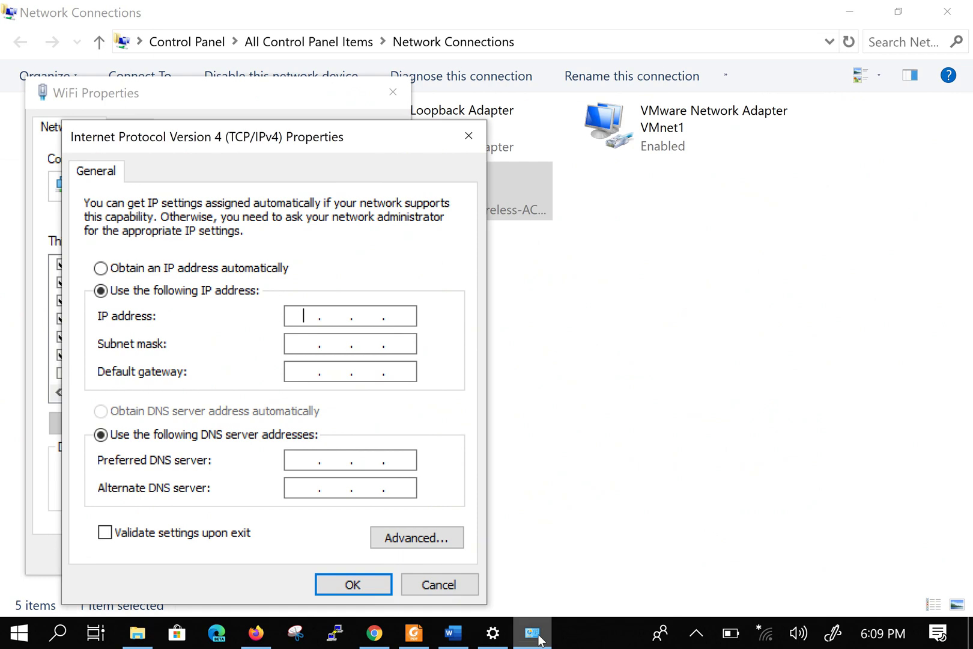
left_click(299, 315)
type("192.1")
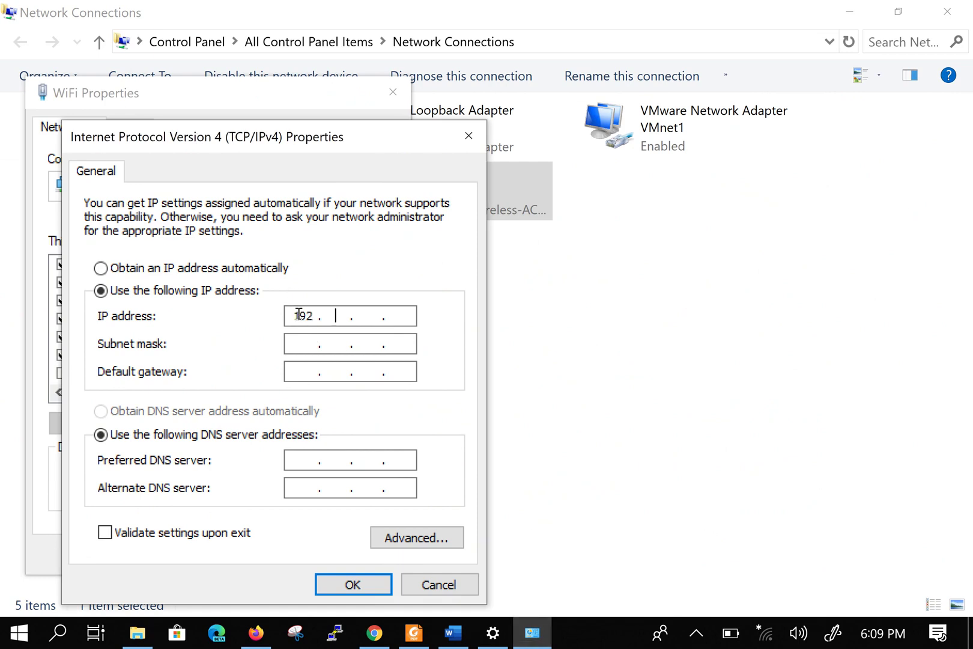
type("6")
key("BackSpace")
type("68")
key("BackSpace")
key("BackSpace")
type("68 . 1 .")
type("0")
left_click(301, 344)
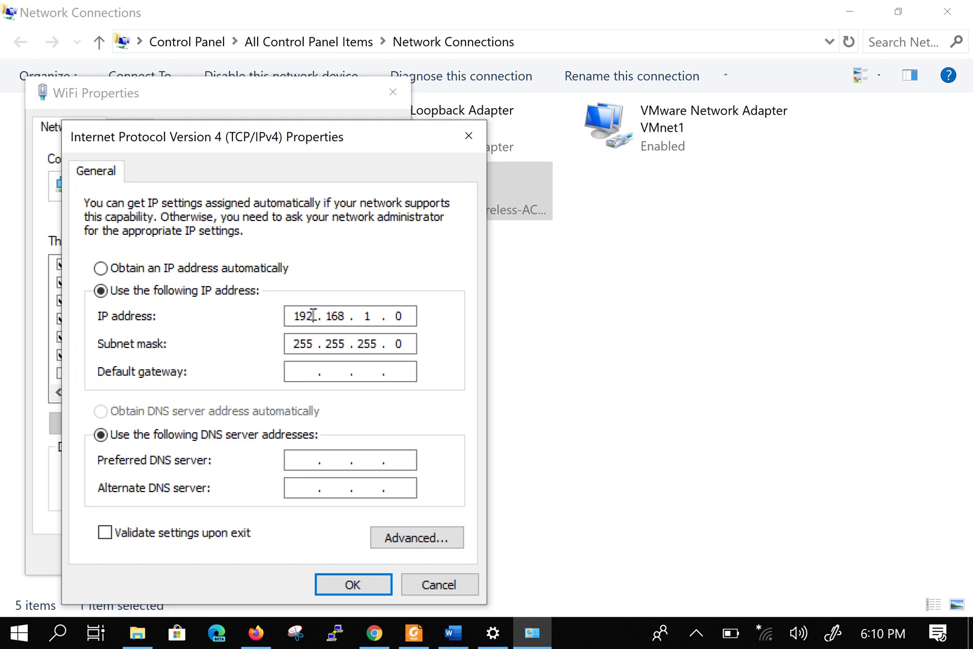
Step: Compare the octets of the IP address and subnet mask, and set the default gateway to 192.168.1.1
left_click_drag(315, 316, 290, 315)
left_click(374, 344)
key("Tab")
key("shift+Tab")
double_click(403, 343)
double_click(399, 316)
left_click(300, 371)
type("192 . 168 . 1 . 1")
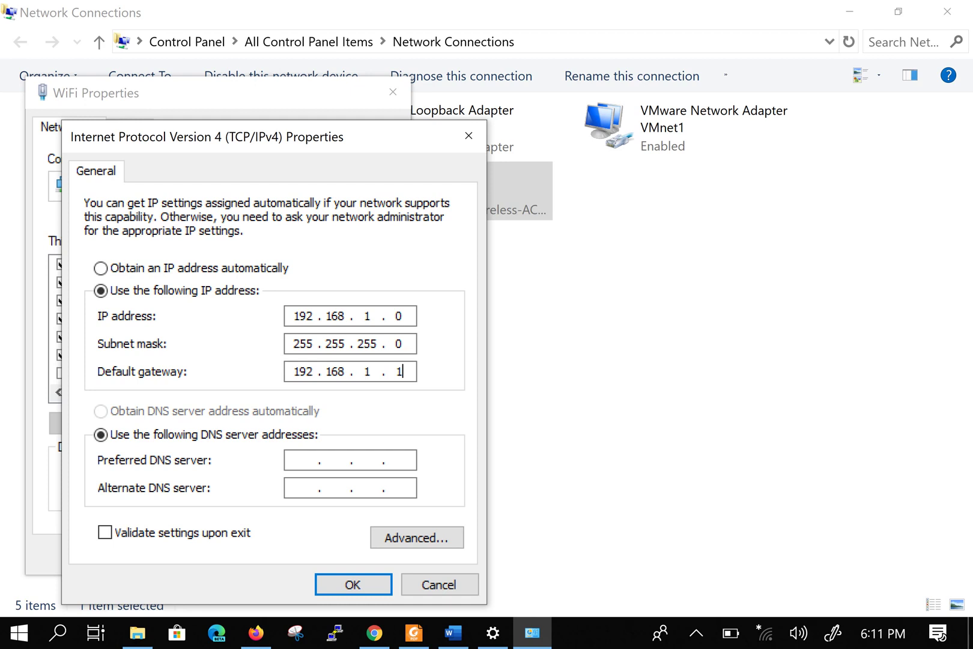
Step: Set the preferred DNS server to 8.8.8.8 and the alternate to 192.168.1.1, and try to apply the settings
left_click(295, 457)
type("8.8.8.8")
left_click(288, 489)
type("192.168.")
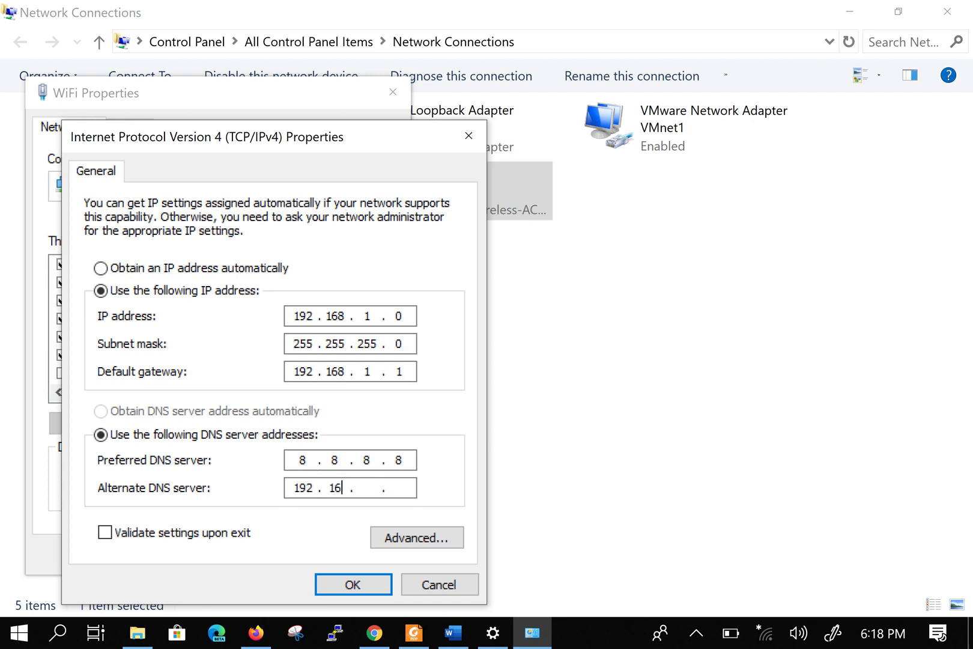
type("1.1")
left_click(373, 373)
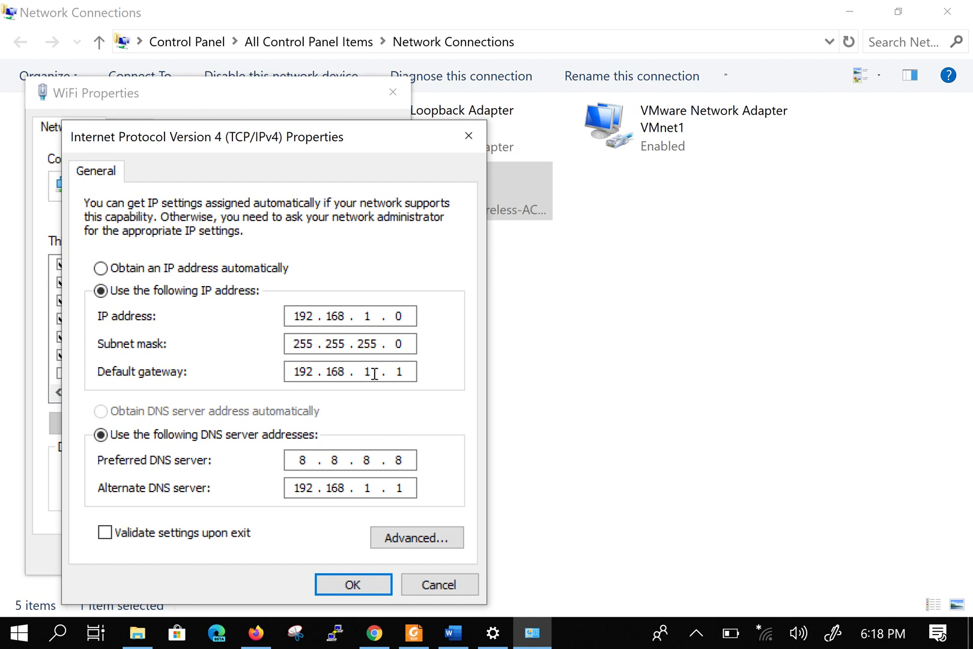
left_click(347, 488)
left_click(357, 594)
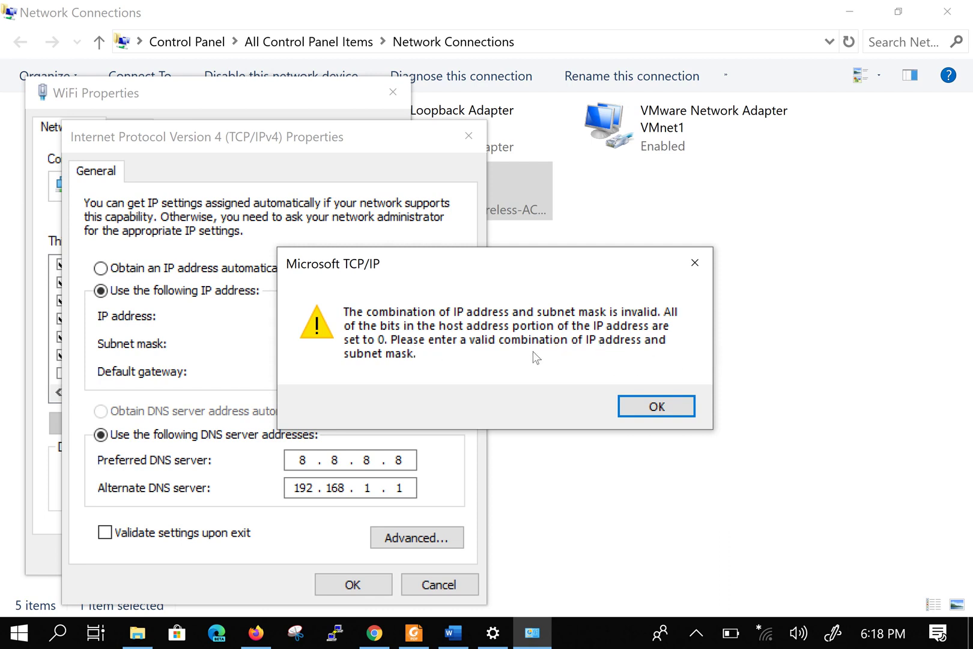
left_click(668, 409)
Step: Try to apply the broadcast address 192.168.1.255 as the adapter's IP address
double_click(400, 316)
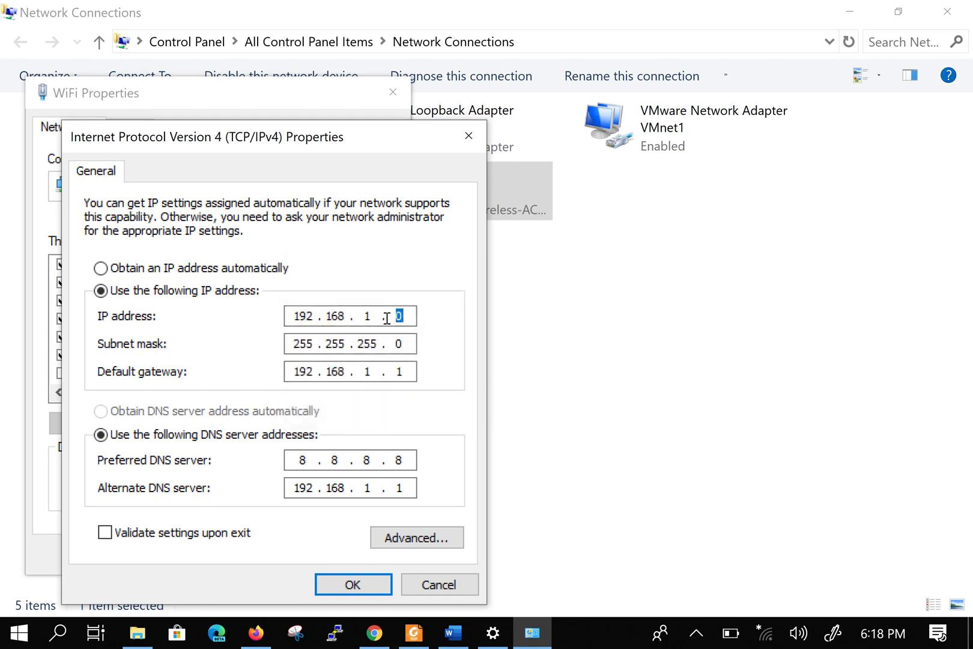
type("255")
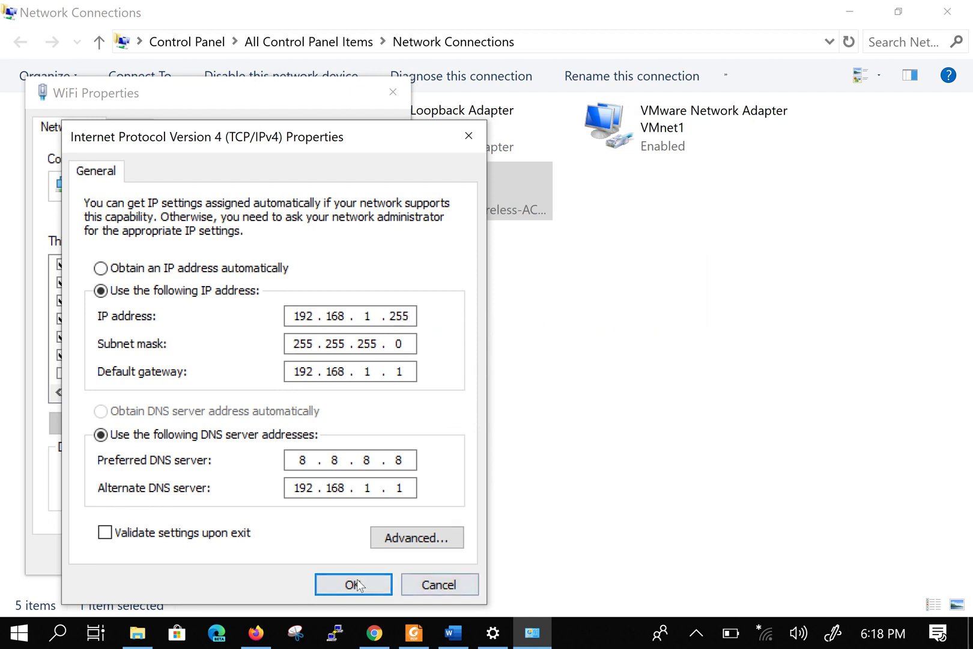
left_click(354, 584)
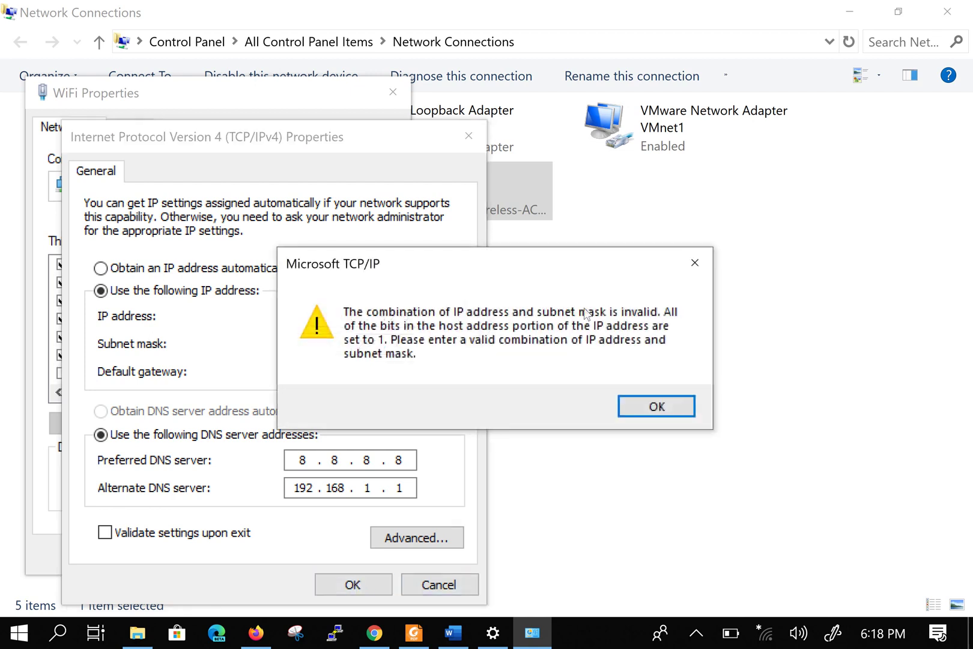
left_click(667, 415)
Step: Set the IP address to 192.168.1.1, apply the TCP/IPv4 settings and close the WiFi properties
left_click_drag(414, 316, 389, 319)
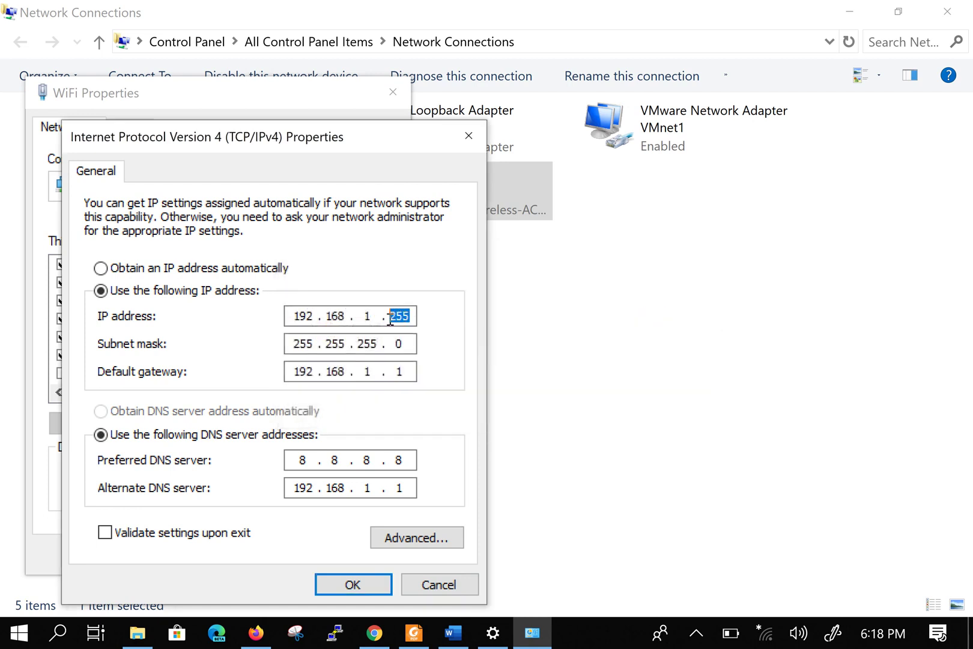
type("1")
left_click(353, 584)
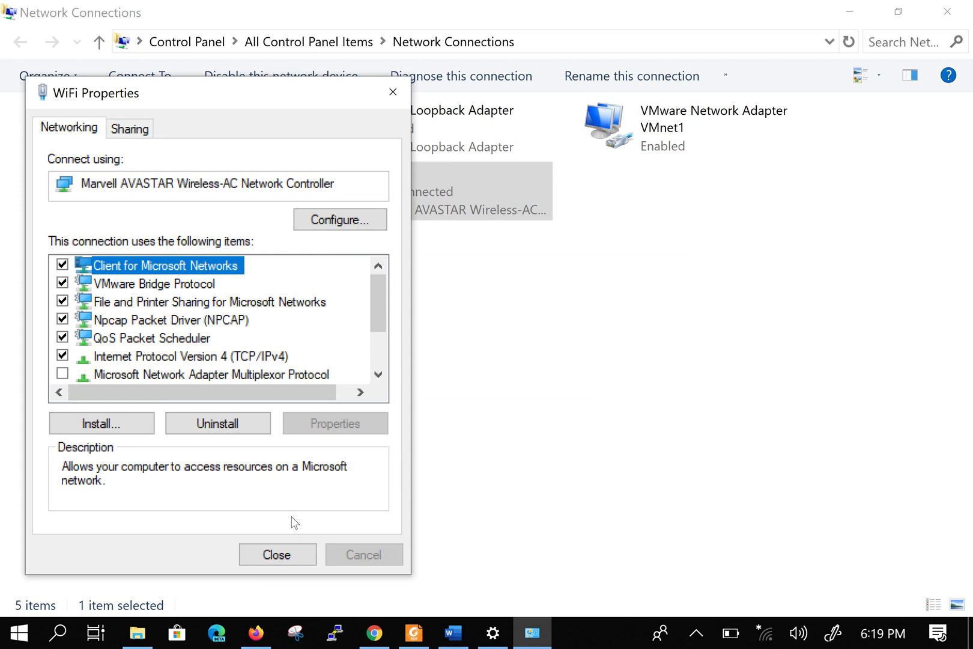
left_click(275, 564)
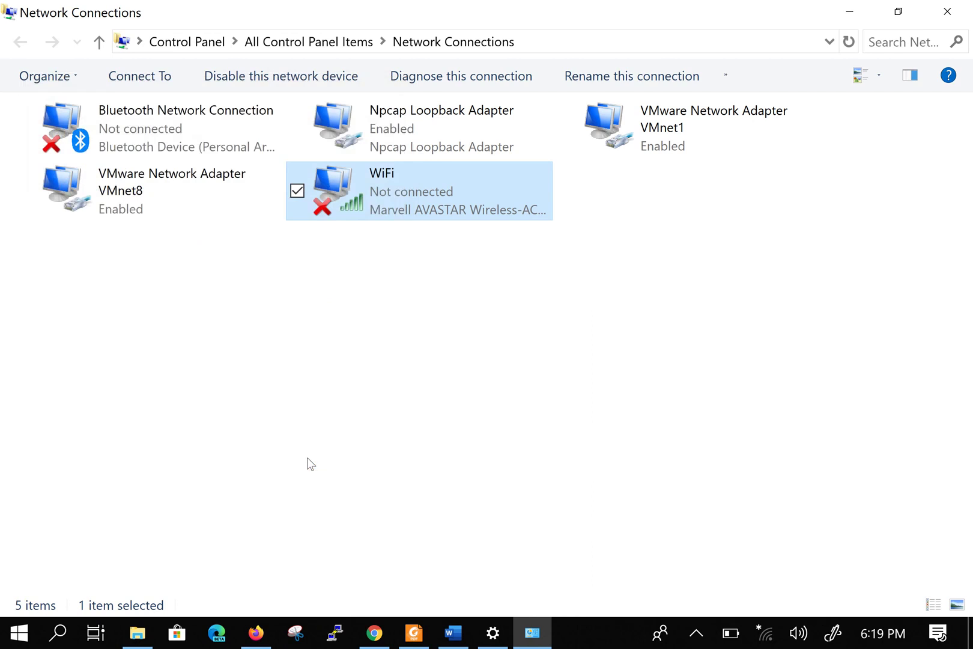
Step: Reopen the WiFi adapter's TCP/IPv4 properties and highlight the last octet of the IP address
right_click(404, 213)
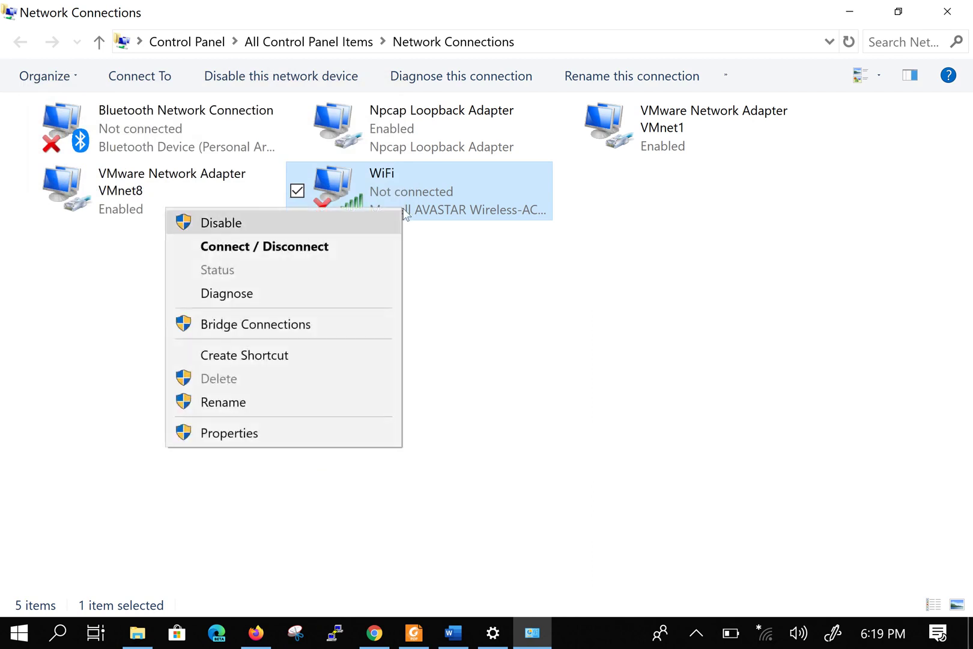
left_click(256, 442)
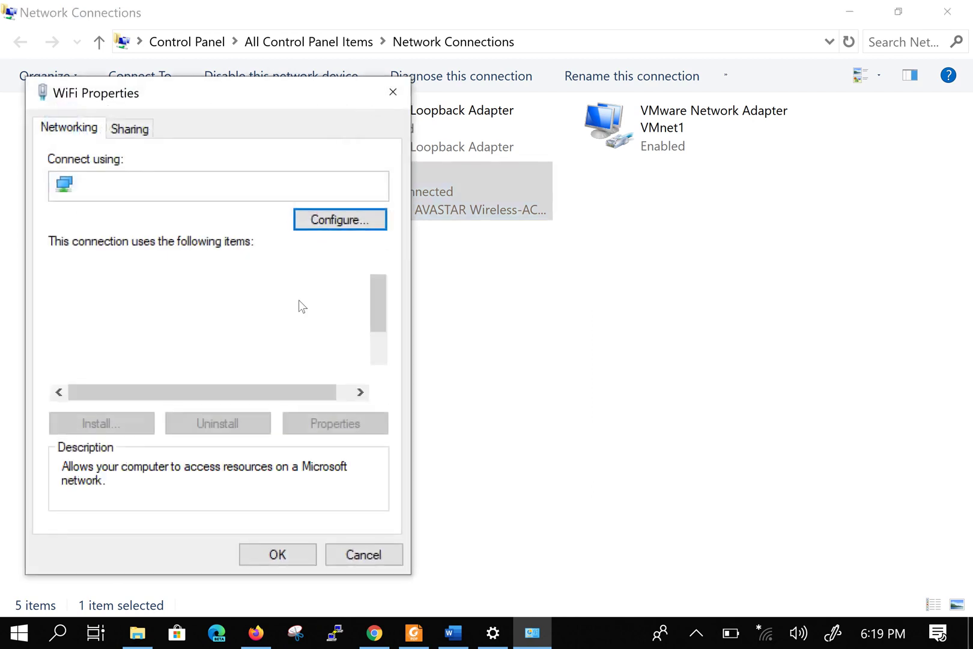
double_click(271, 357)
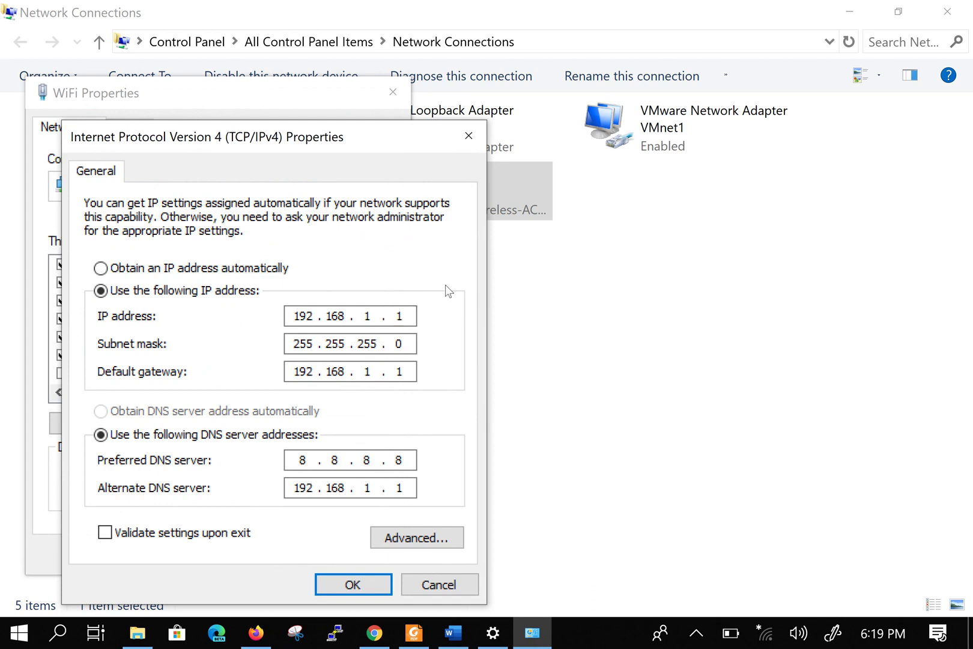
double_click(400, 317)
Step: Set the WiFi adapter to obtain its IP address and DNS server address automatically, and close its properties
left_click(228, 270)
left_click(231, 414)
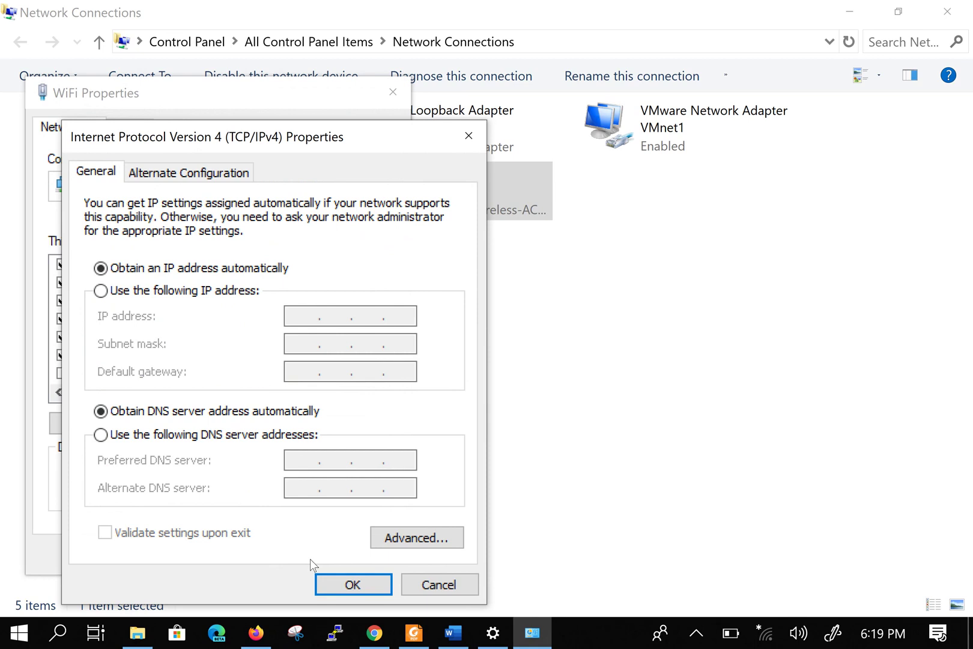
left_click(337, 581)
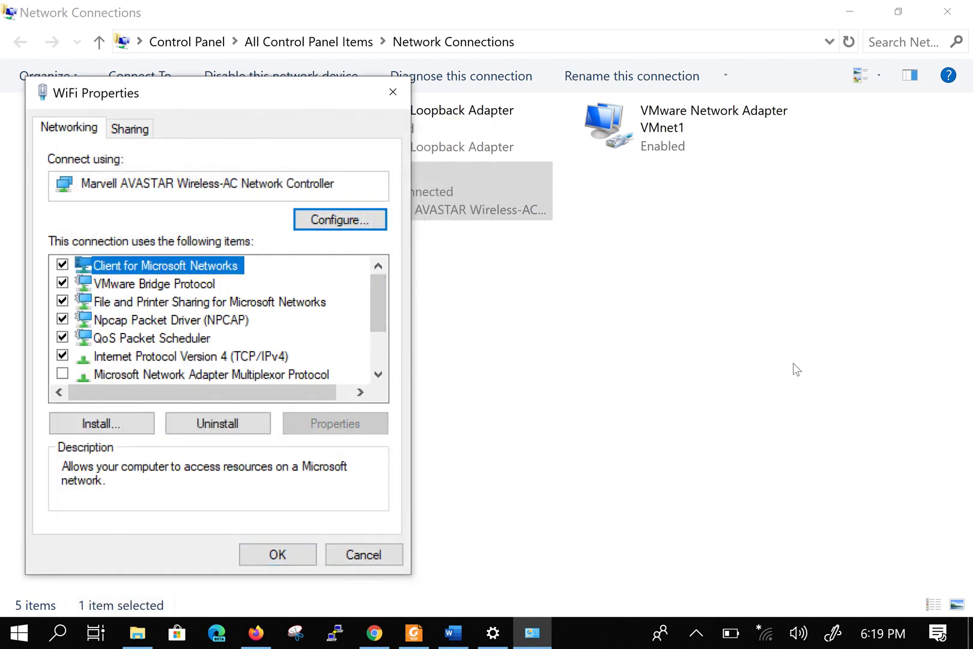
left_click(300, 553)
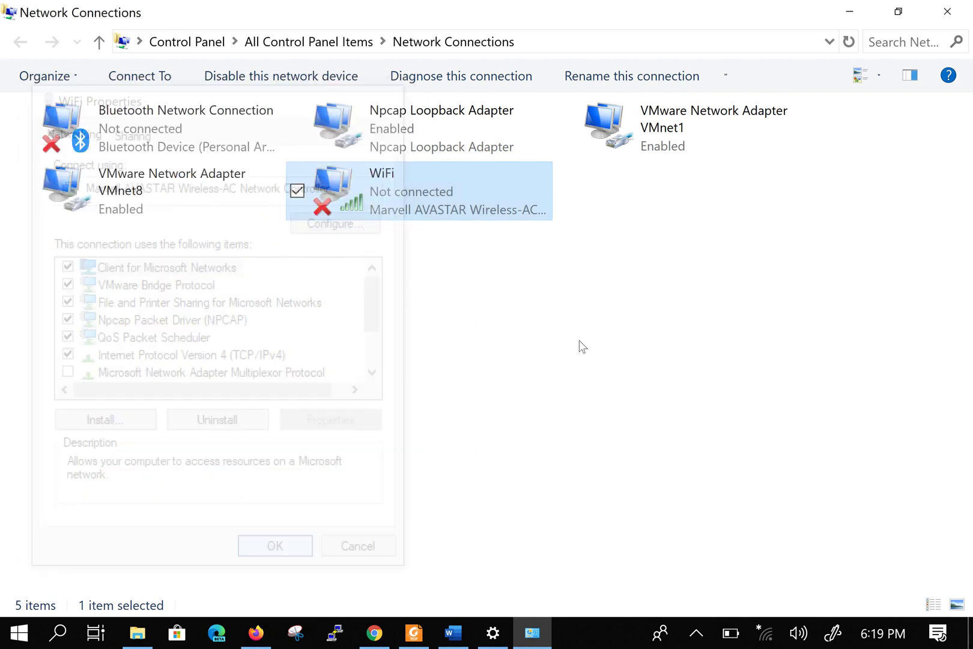
left_click_drag(495, 328, 817, 474)
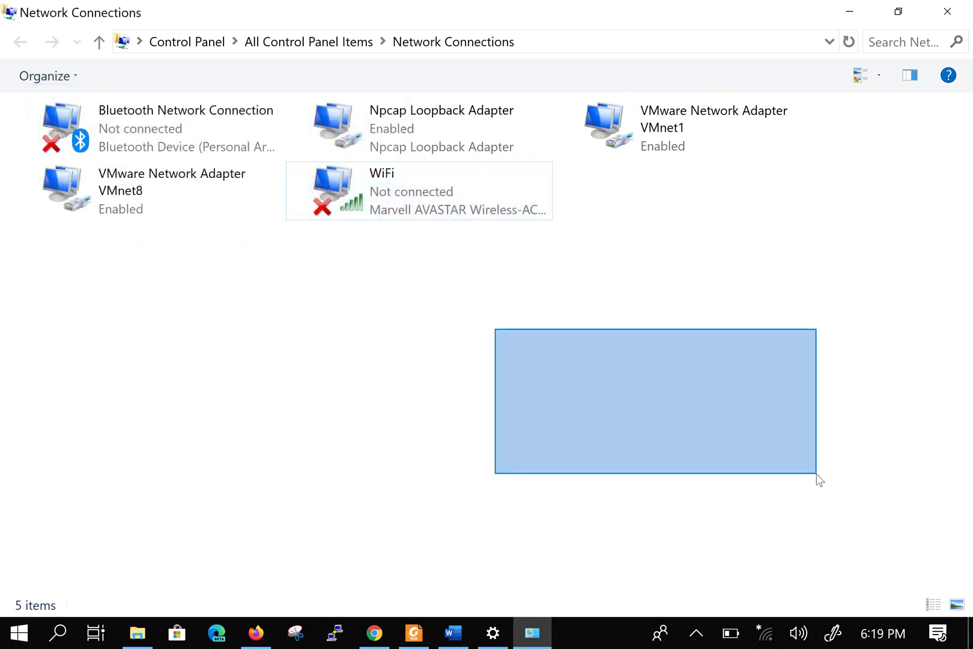
left_click_drag(817, 475, 817, 479)
left_click_drag(635, 284, 851, 524)
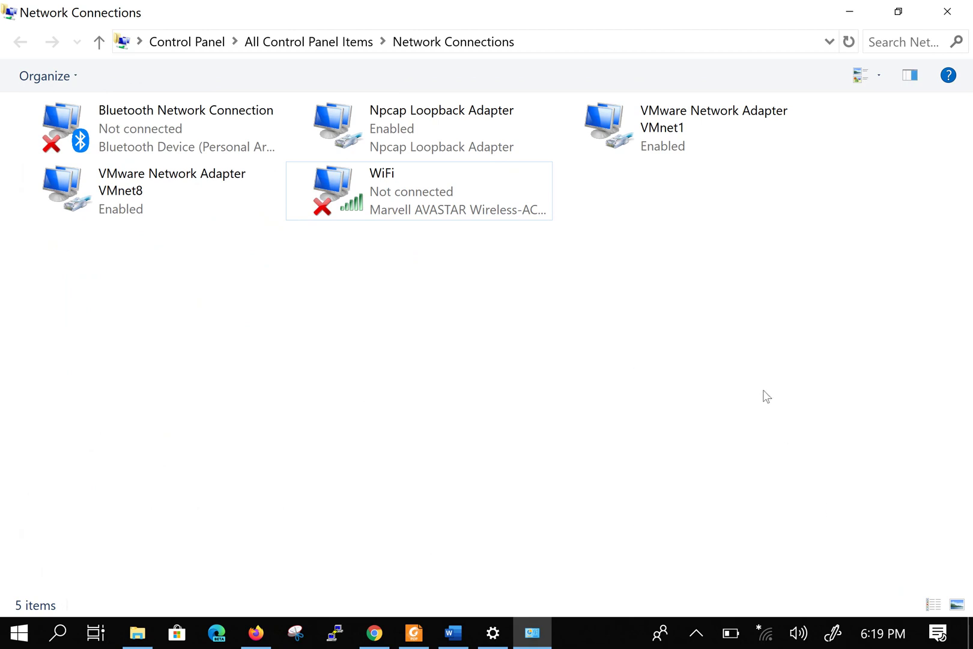
left_click_drag(670, 295, 795, 501)
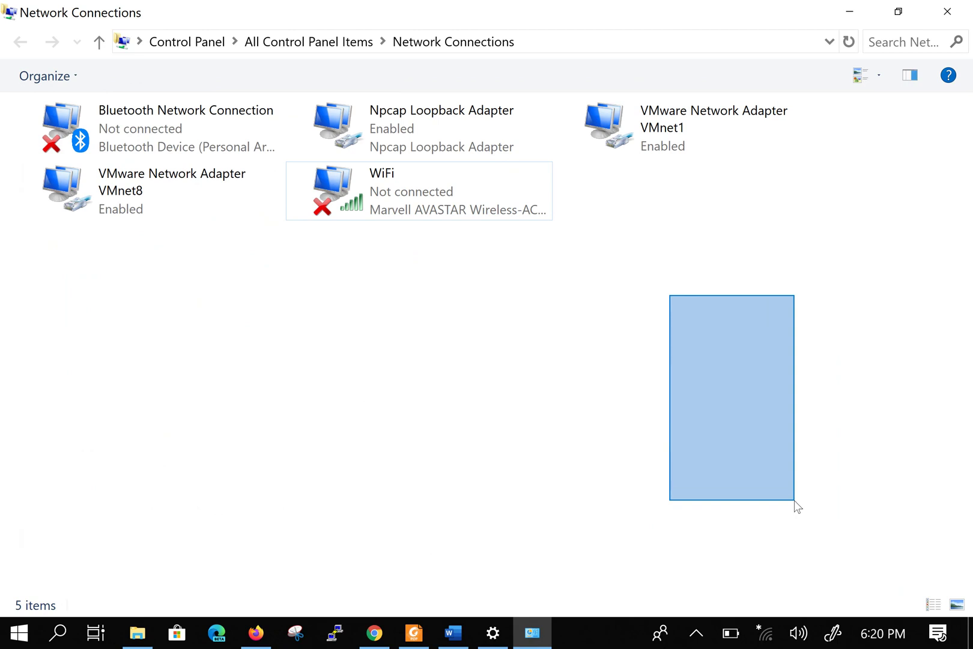
left_click_drag(795, 501, 794, 500)
Step: Minimize the Network Connections and Word windows to the desktop, with display projection set to PC screen only
left_click(849, 11)
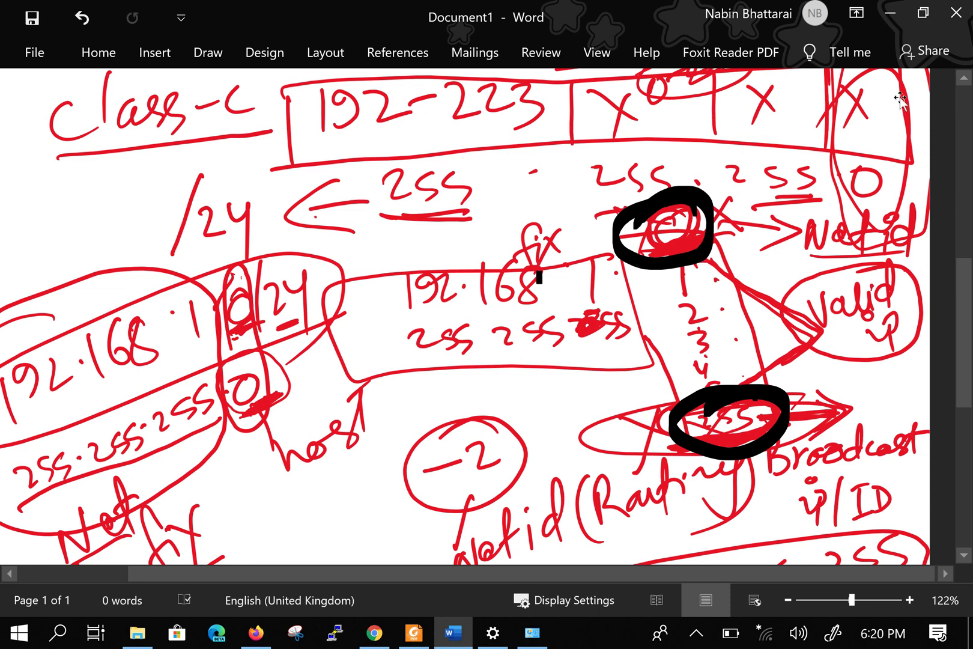
key("super+p")
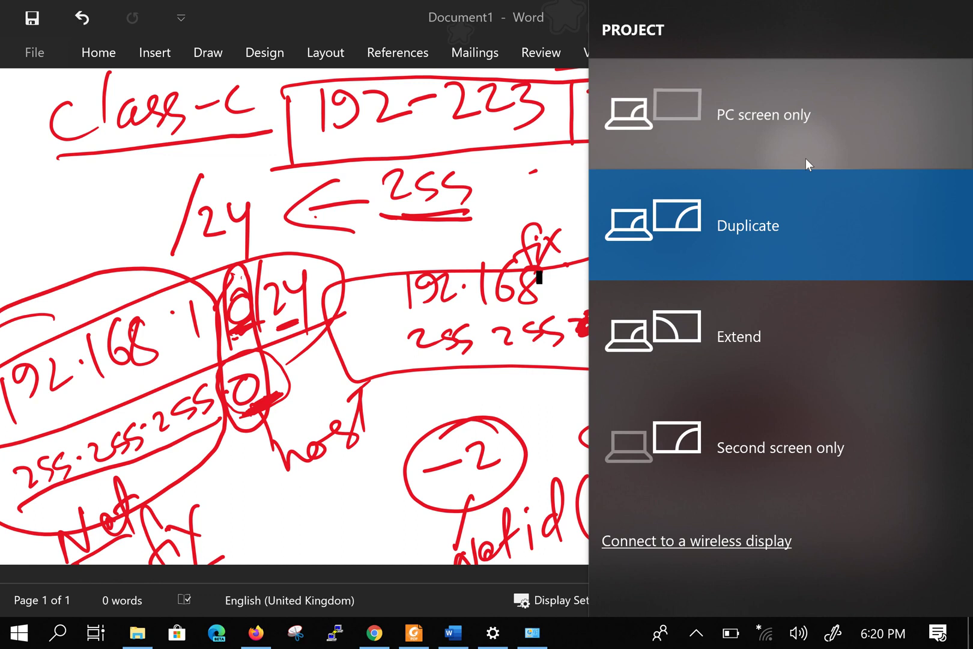
left_click(806, 158)
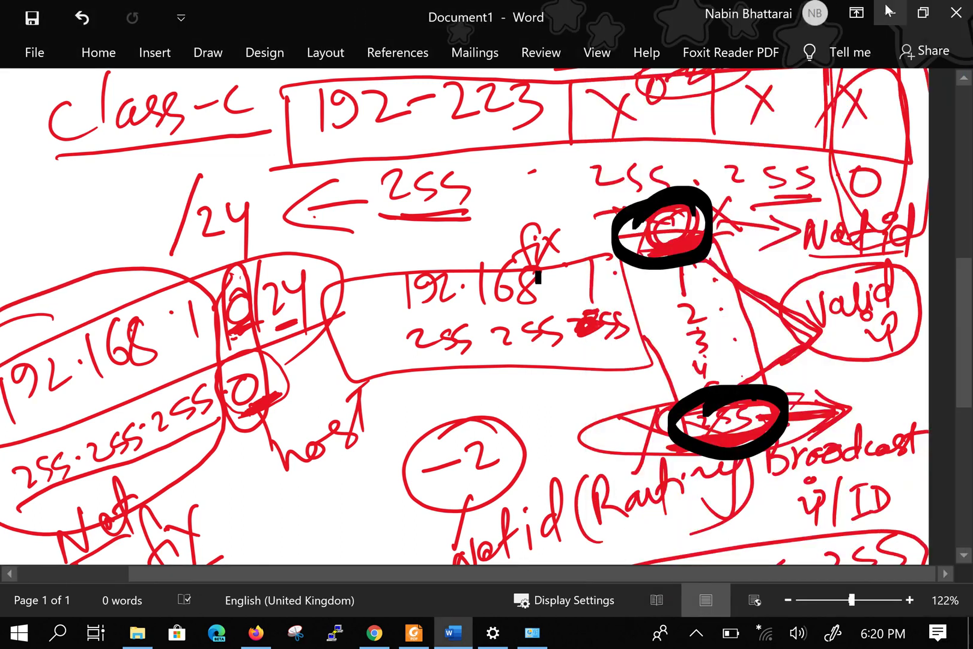
left_click(890, 12)
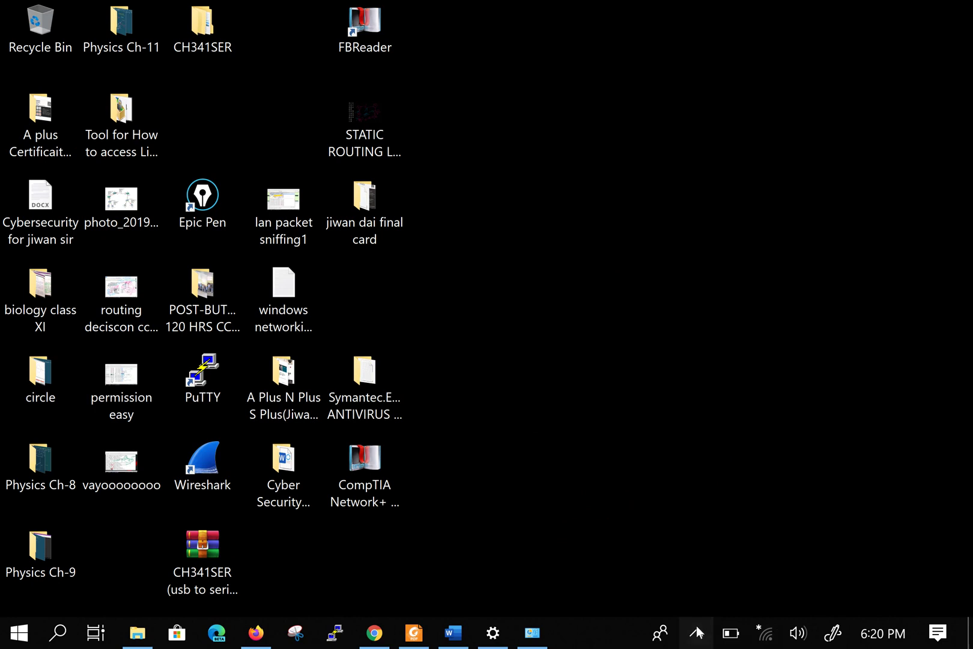